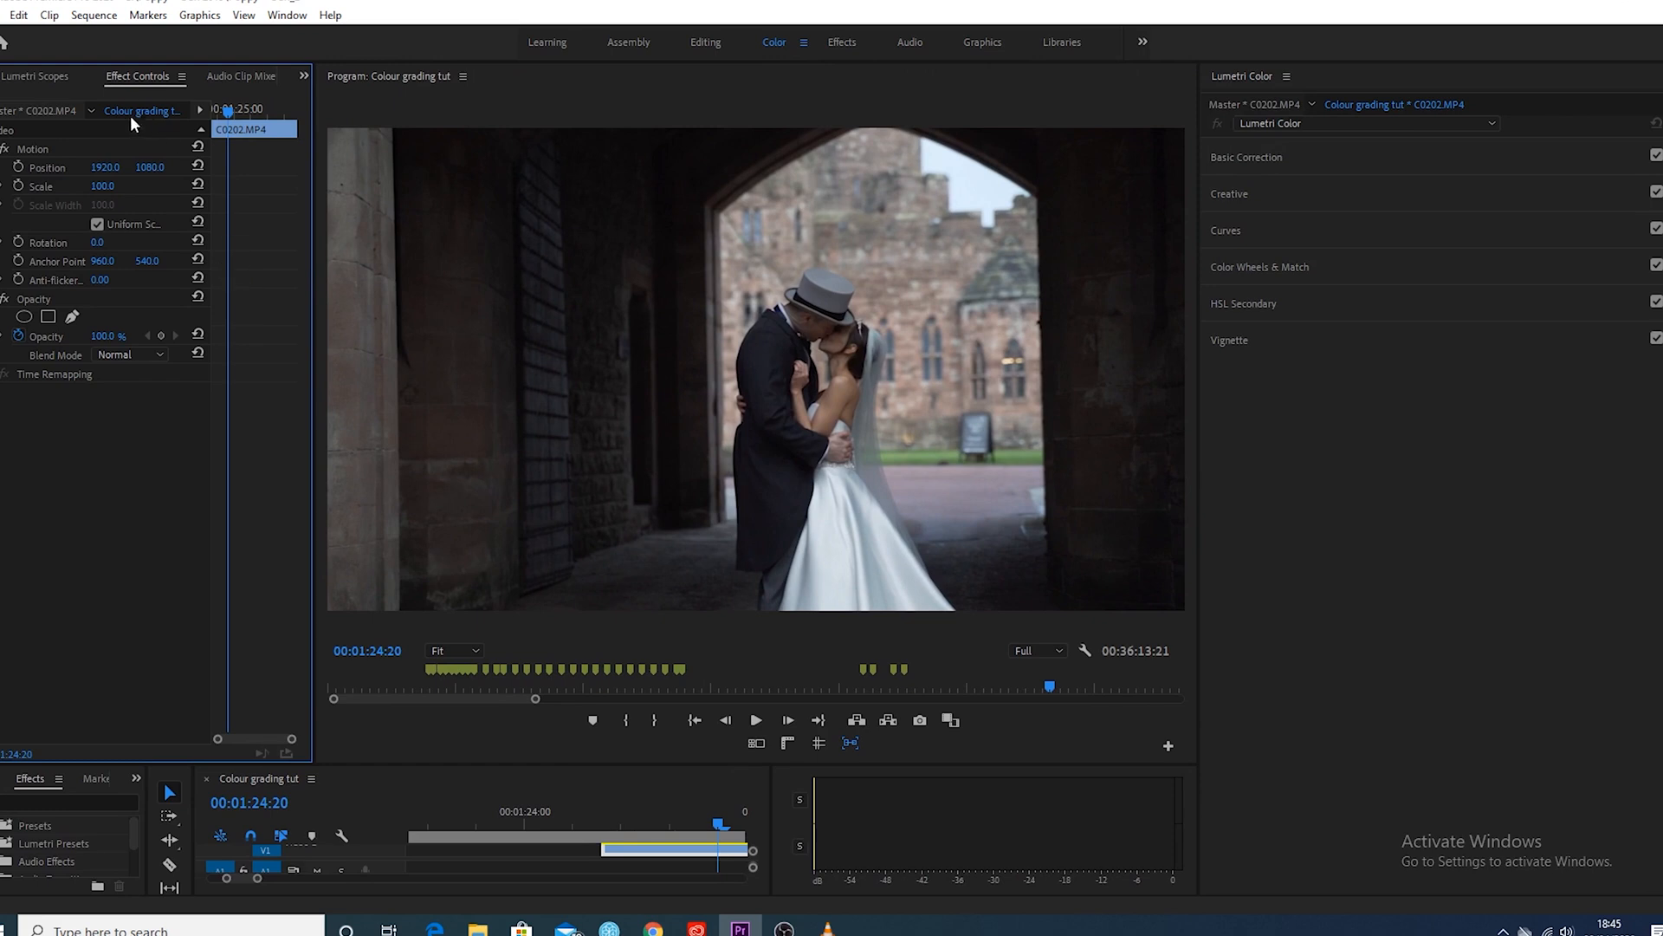
# - Display the Lumetri Scopes without the Vectorscope YUV and widen the scopes area slightly so the waveform fills it
pyautogui.click(44, 77)
pyautogui.rightClick(259, 296)
pyautogui.click(278, 319)
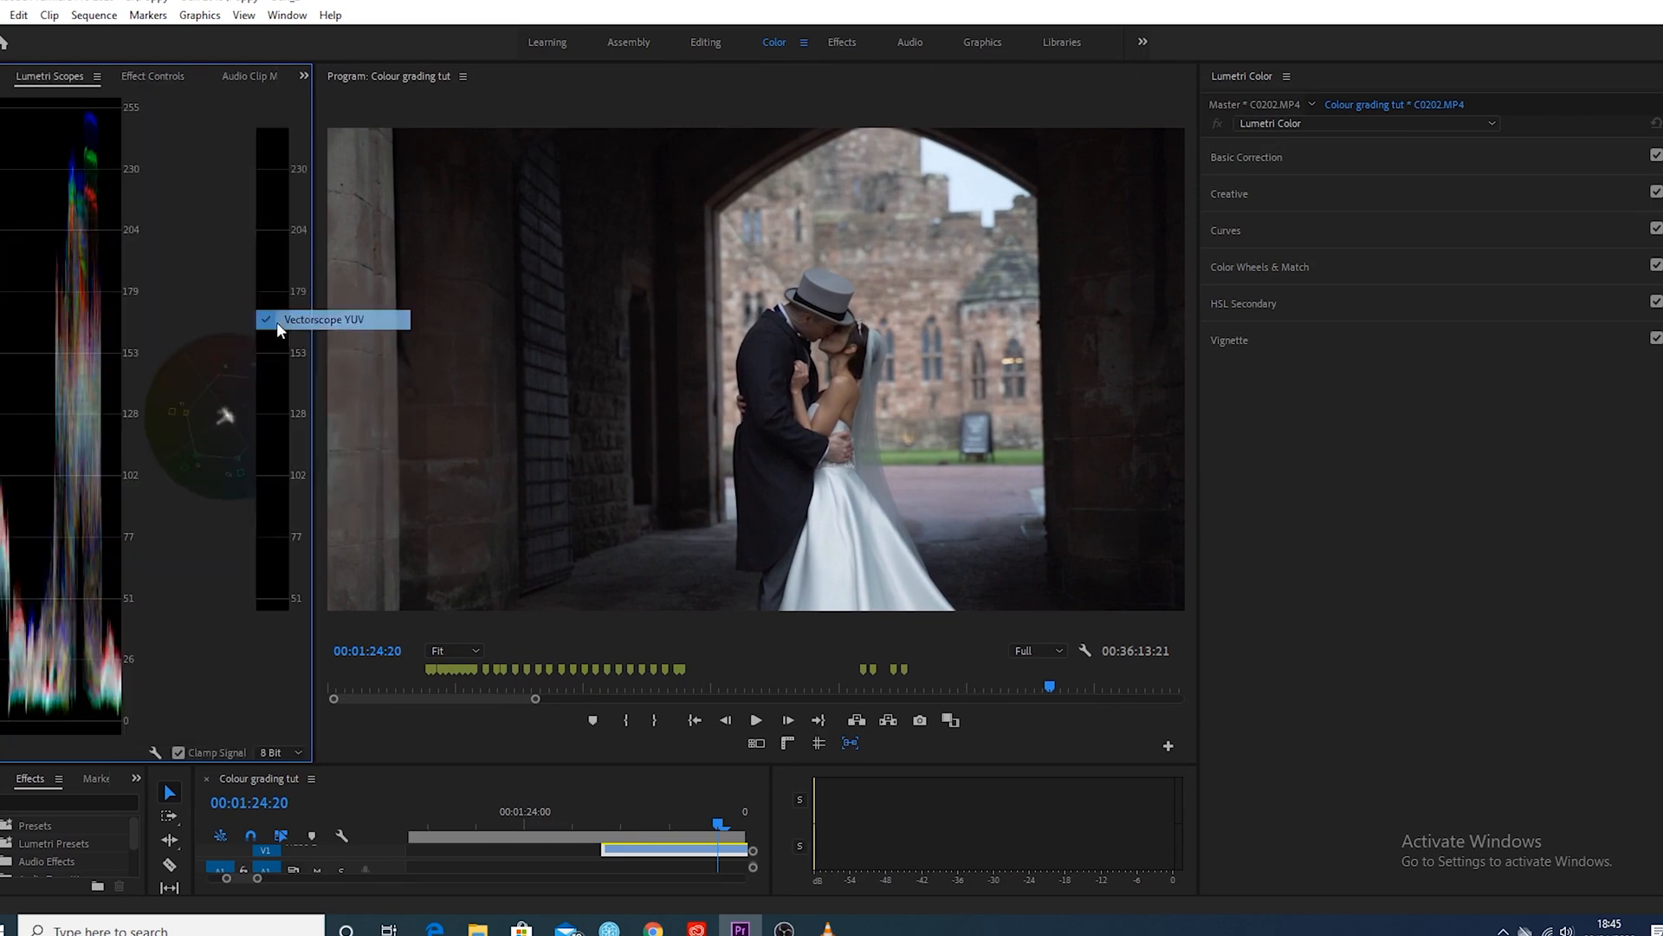
pyautogui.moveTo(313, 301); pyautogui.dragTo(340, 303)
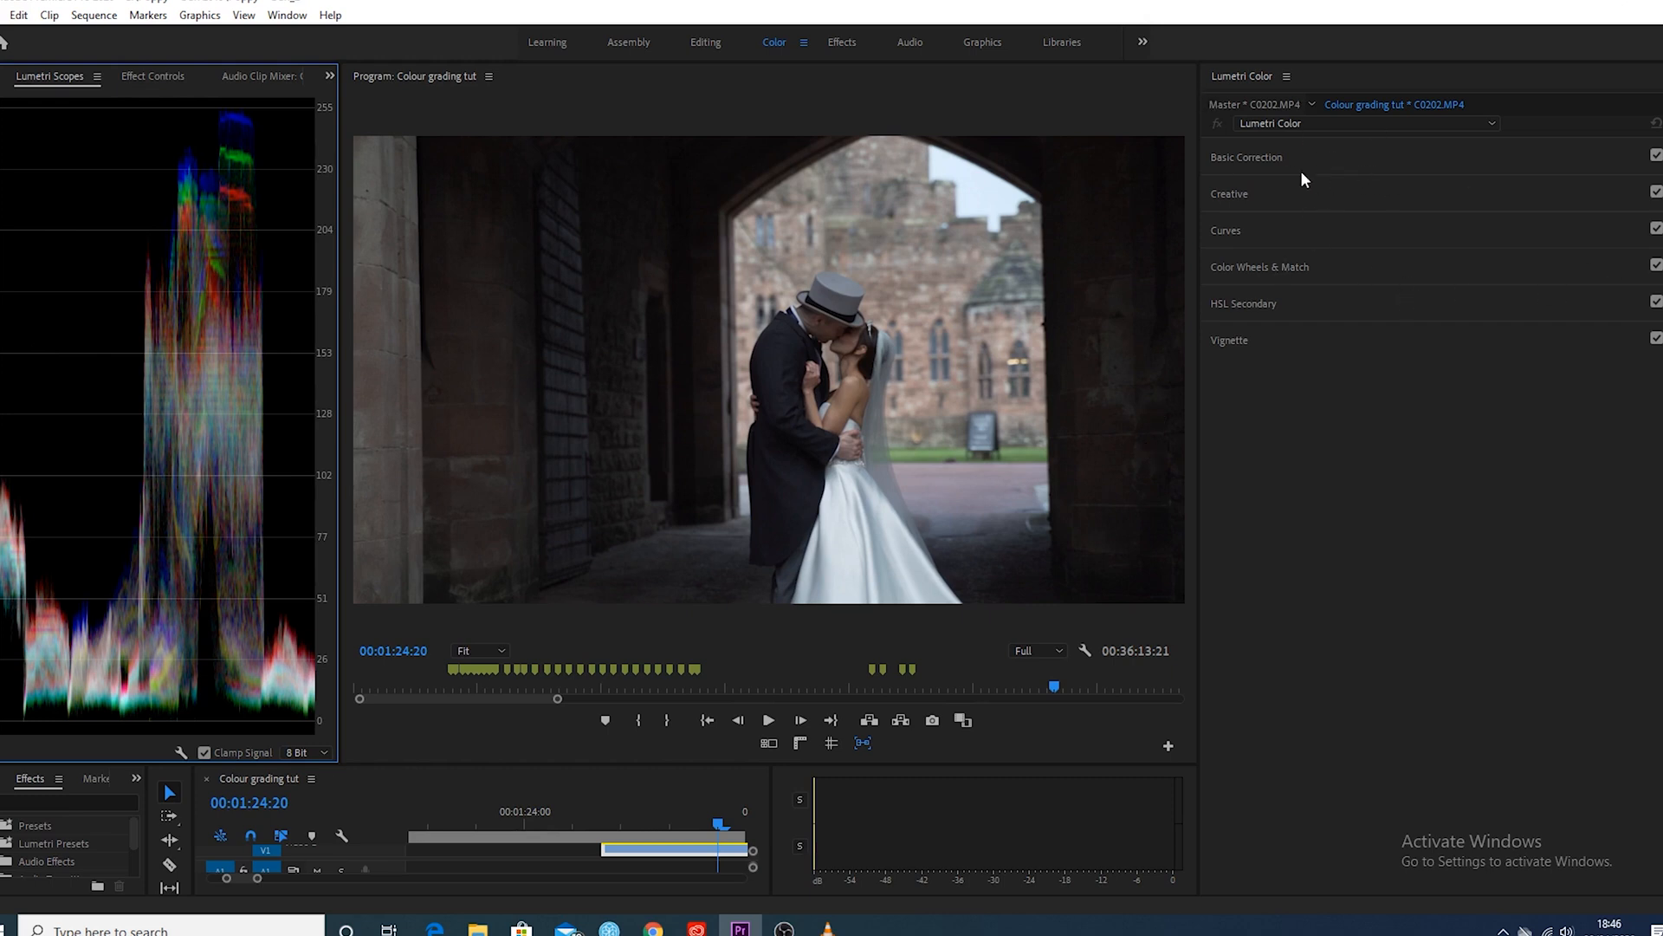
# - In Basic Correction, set the clip's Contrast to 32.8, Highlights to 15.7 and Shadows to -13.1
pyautogui.click(1346, 158)
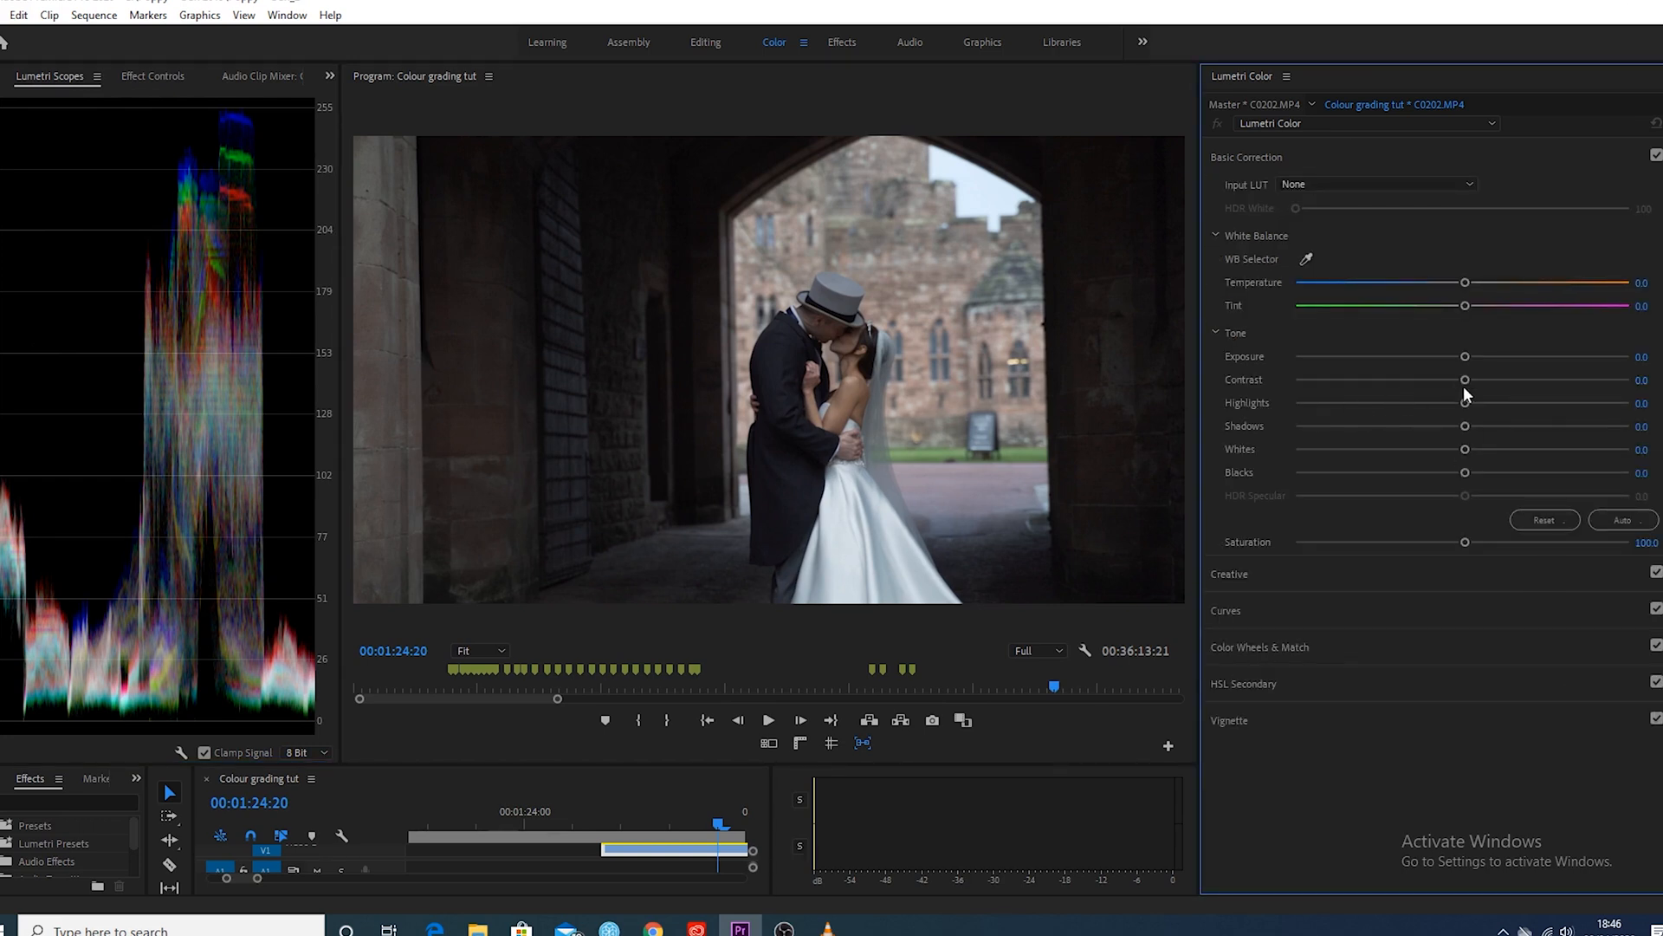
pyautogui.moveTo(1465, 382); pyautogui.dragTo(1518, 381)
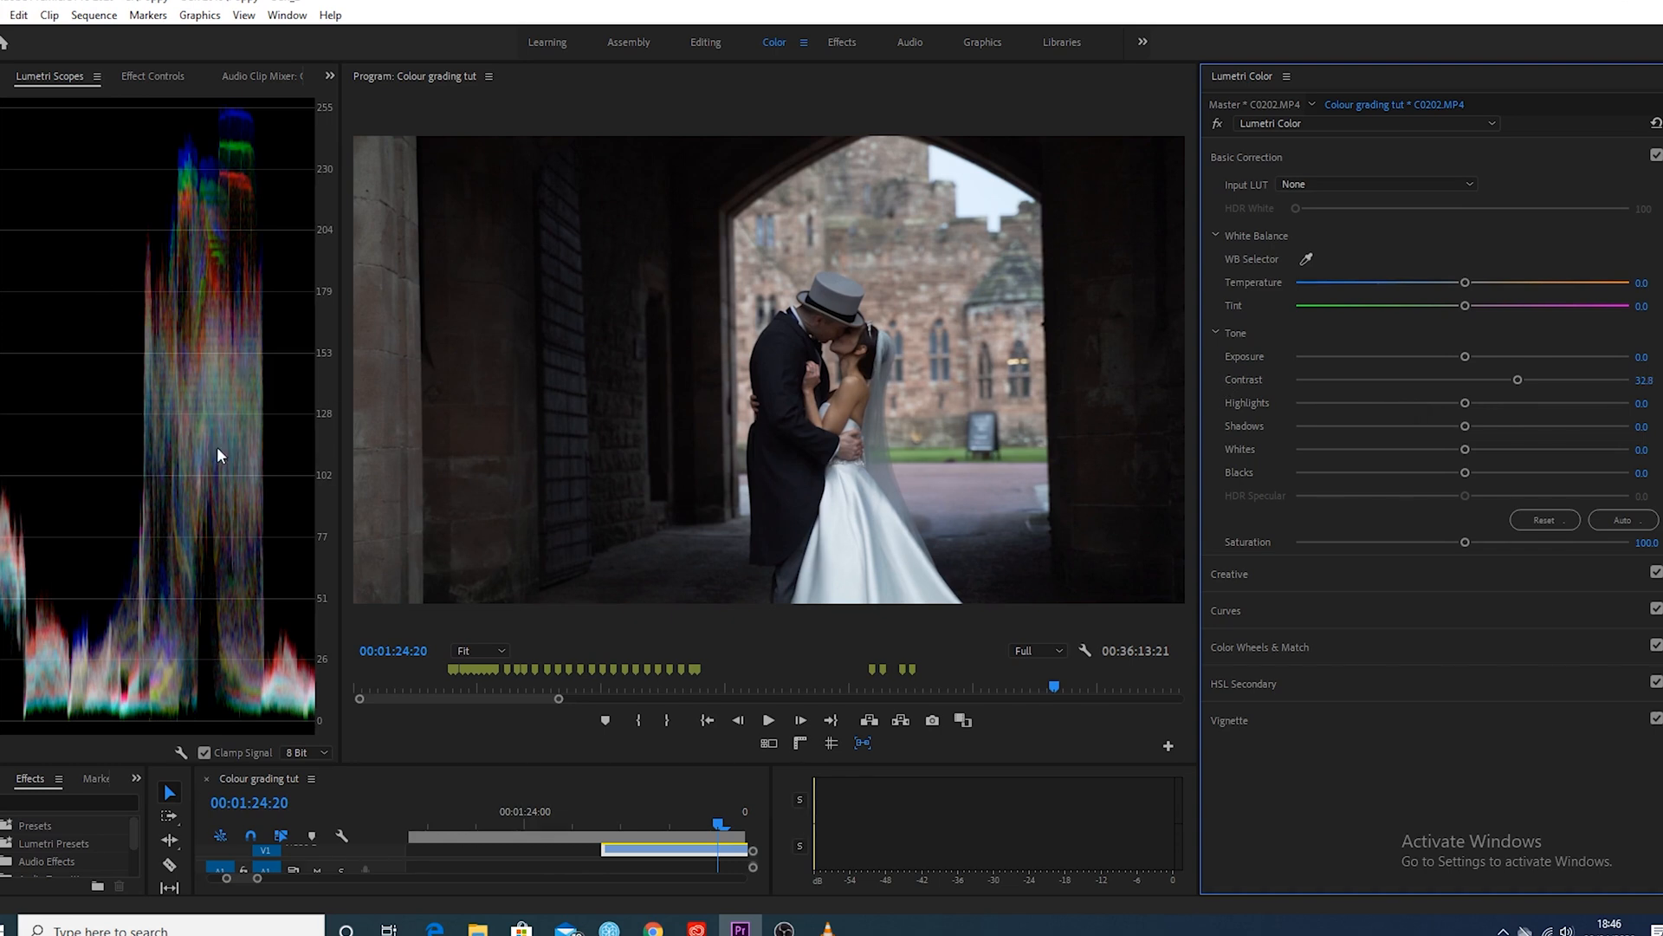
pyautogui.moveTo(1518, 380)
pyautogui.mouseDown()
pyautogui.moveTo(1470, 380)
pyautogui.moveTo(1518, 381)
pyautogui.mouseUp()
pyautogui.moveTo(1465, 402)
pyautogui.mouseDown()
pyautogui.moveTo(1441, 404)
pyautogui.moveTo(1490, 403)
pyautogui.mouseUp()
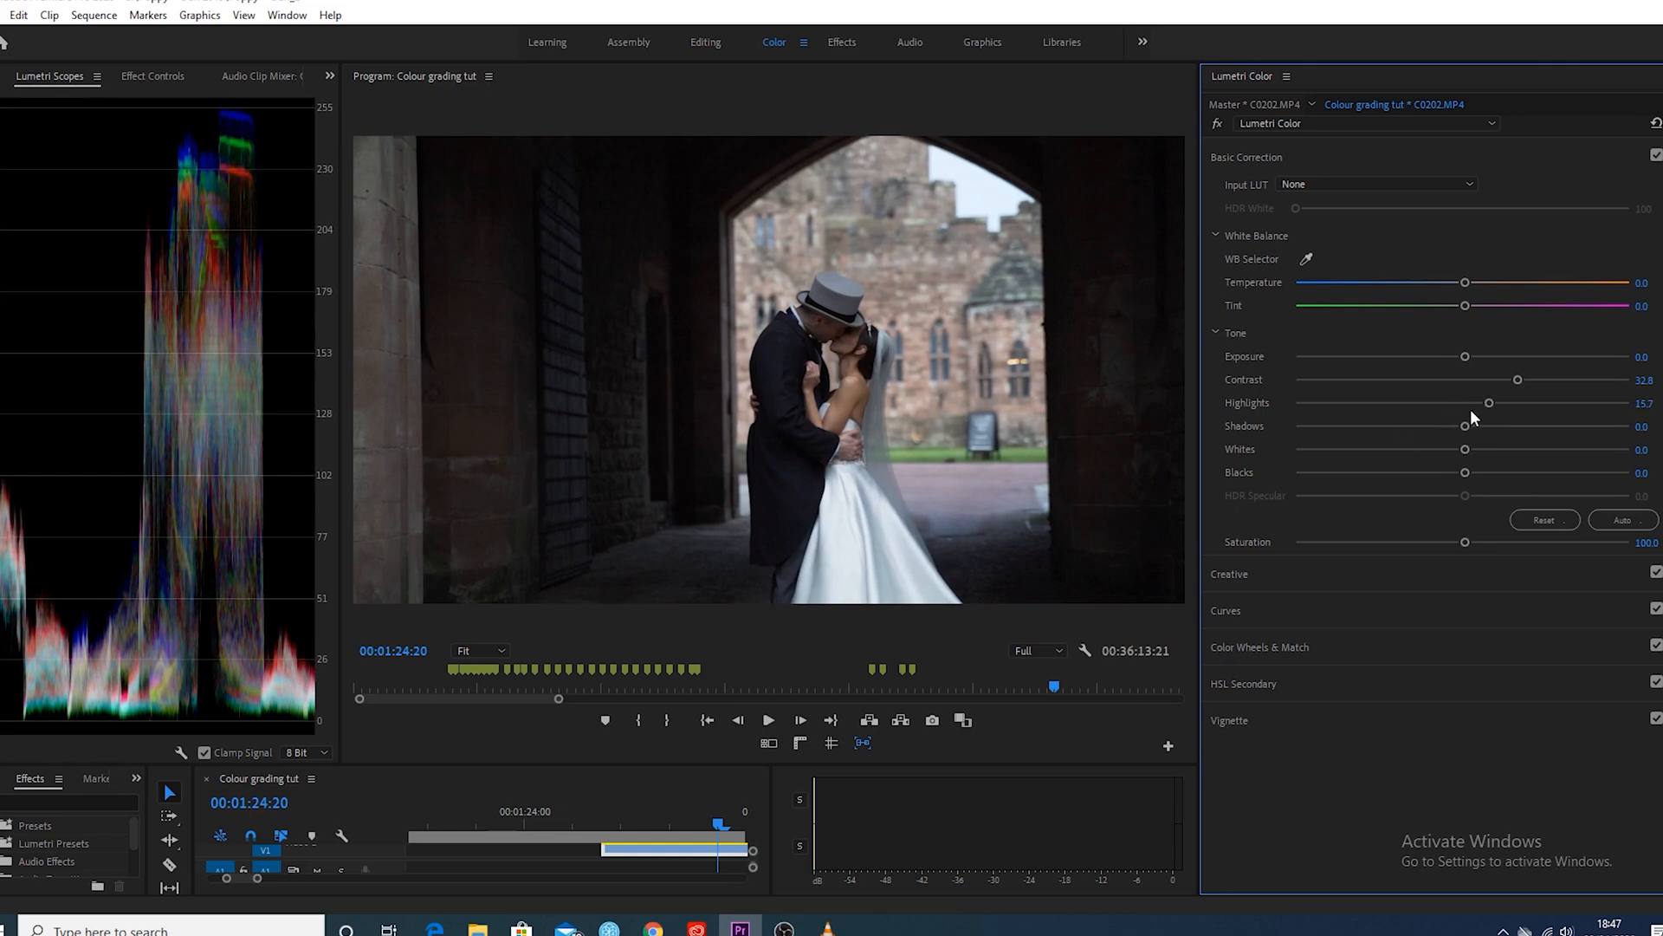
pyautogui.moveTo(1464, 427); pyautogui.dragTo(1442, 430)
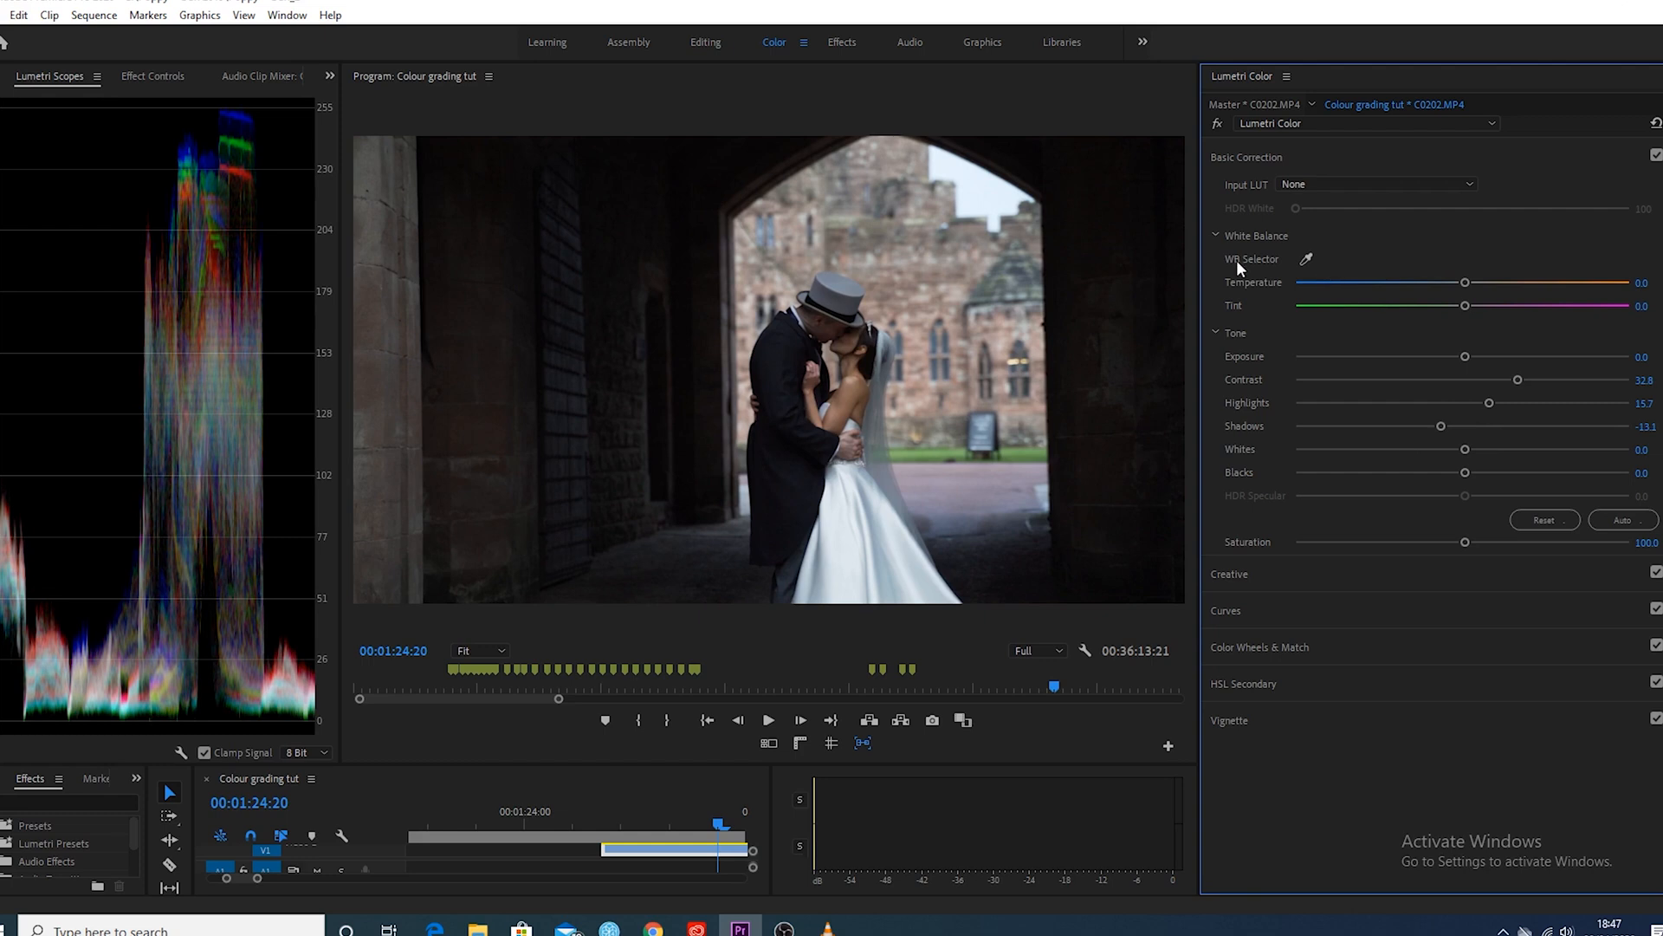
# - Compare the shot with and without the Basic Correction adjustments, and collapse that section
pyautogui.click(1656, 156)
pyautogui.click(1657, 155)
pyautogui.click(1656, 156)
pyautogui.click(1657, 156)
pyautogui.click(1280, 156)
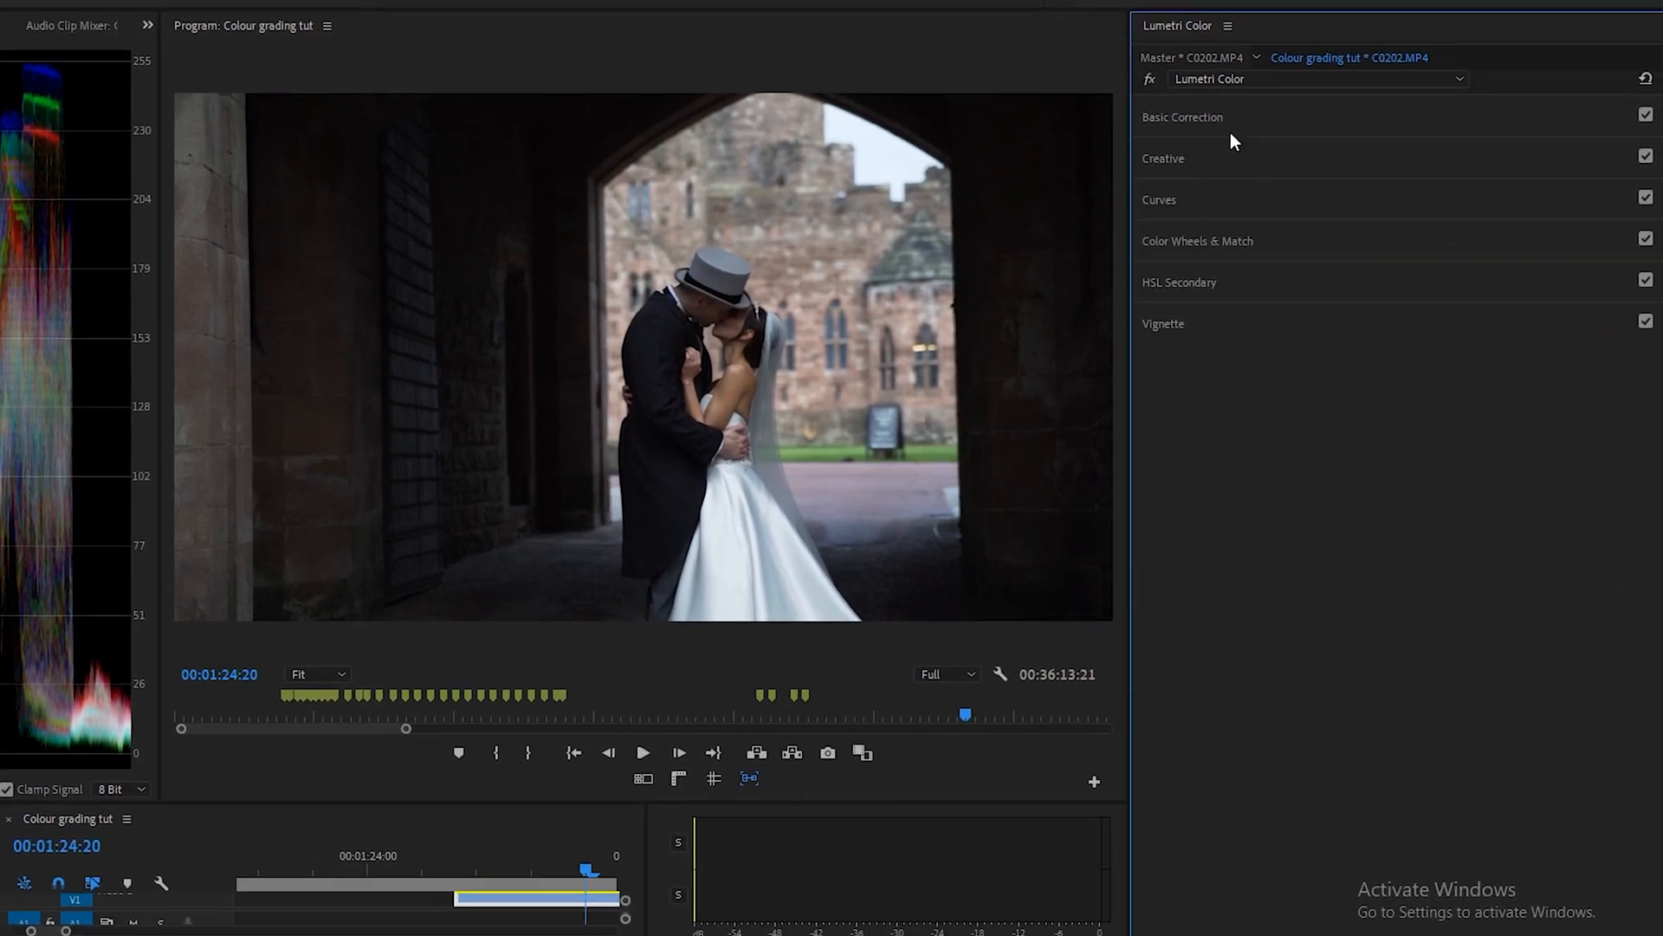
# - In Color Wheels & Match, tint the shadows slightly toward blue-cyan and the midtones slightly toward red-orange
pyautogui.click(1217, 241)
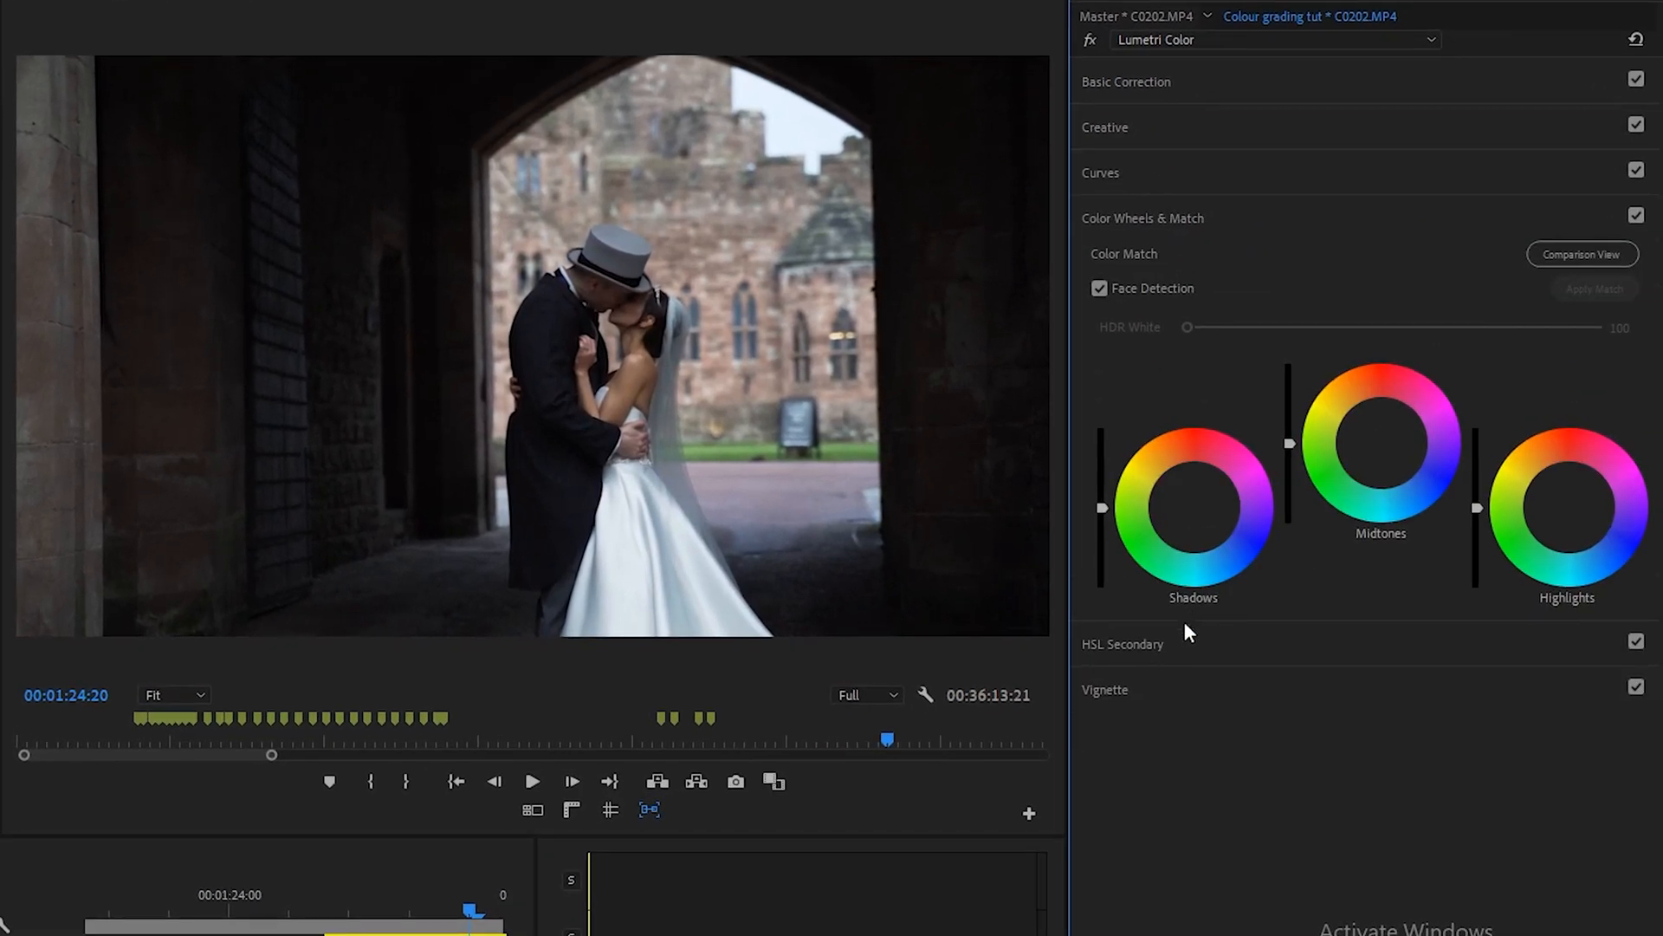
pyautogui.moveTo(1067, 588); pyautogui.dragTo(1010, 603)
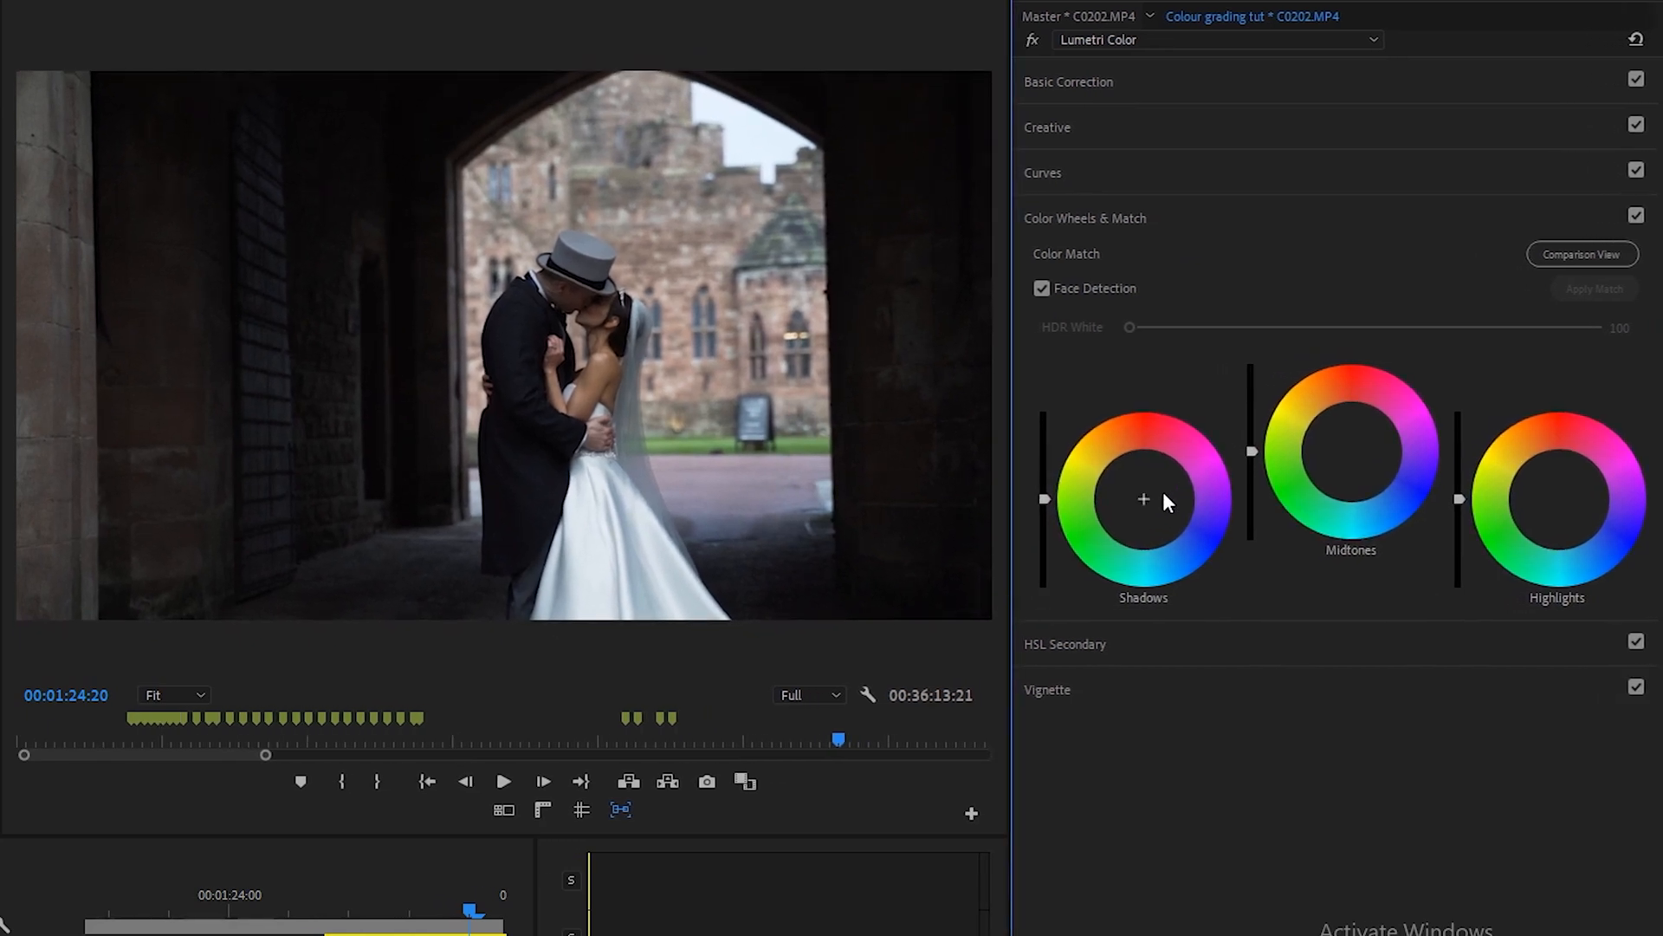
pyautogui.moveTo(1144, 499); pyautogui.dragTo(1147, 511)
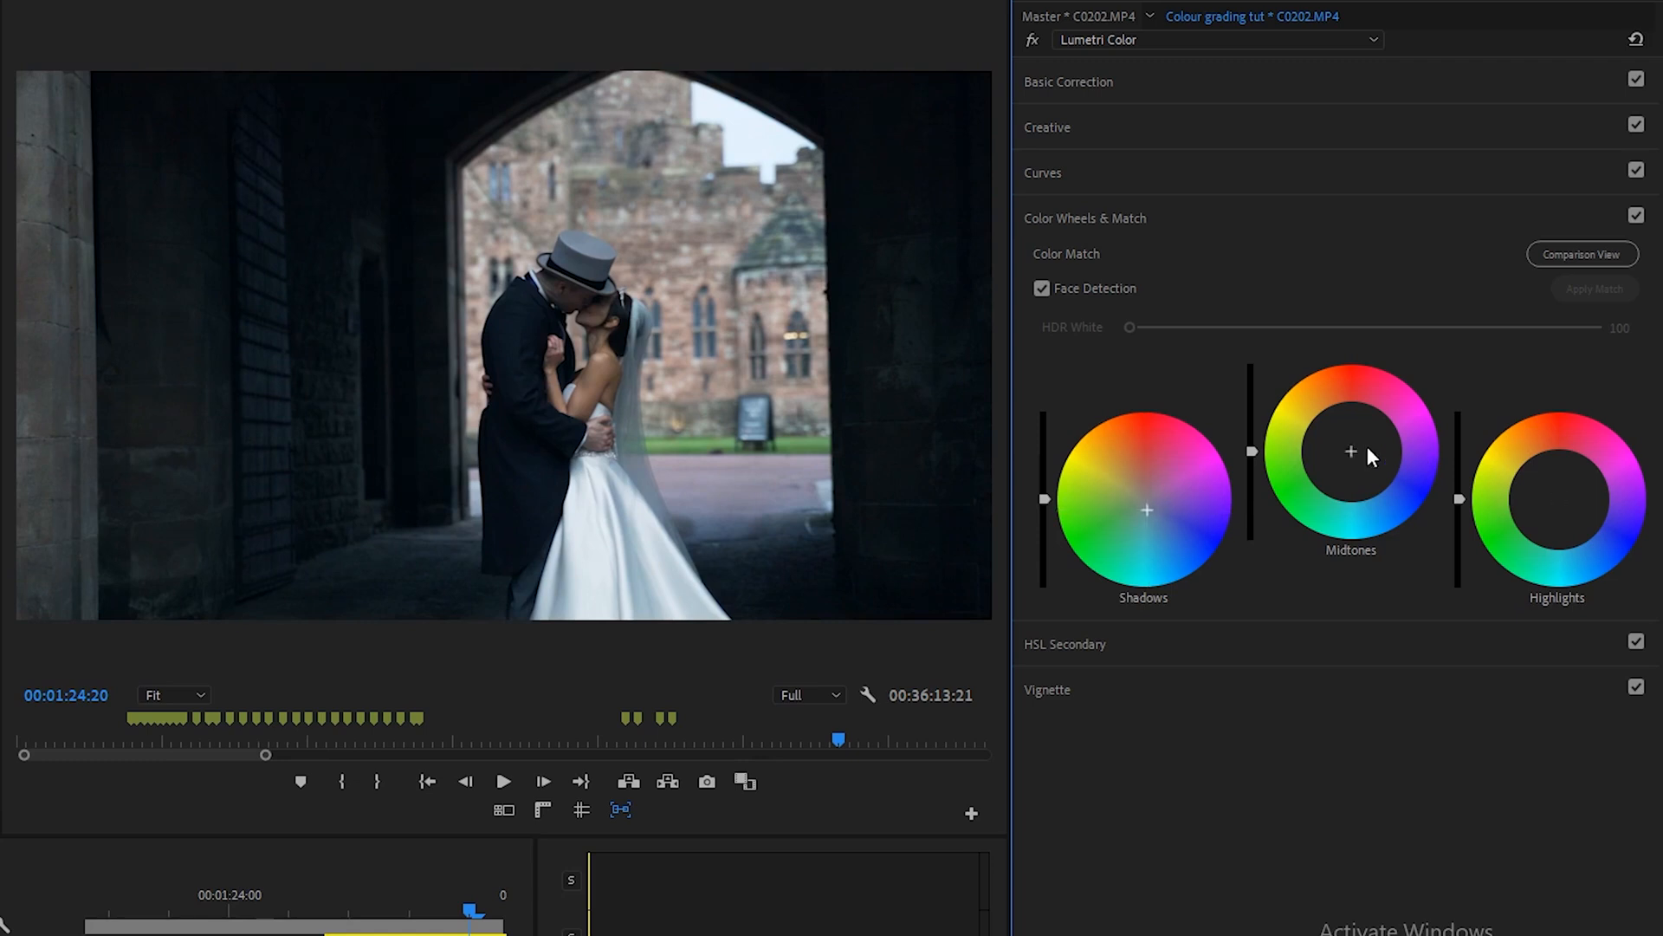
pyautogui.moveTo(1350, 449); pyautogui.dragTo(1350, 443)
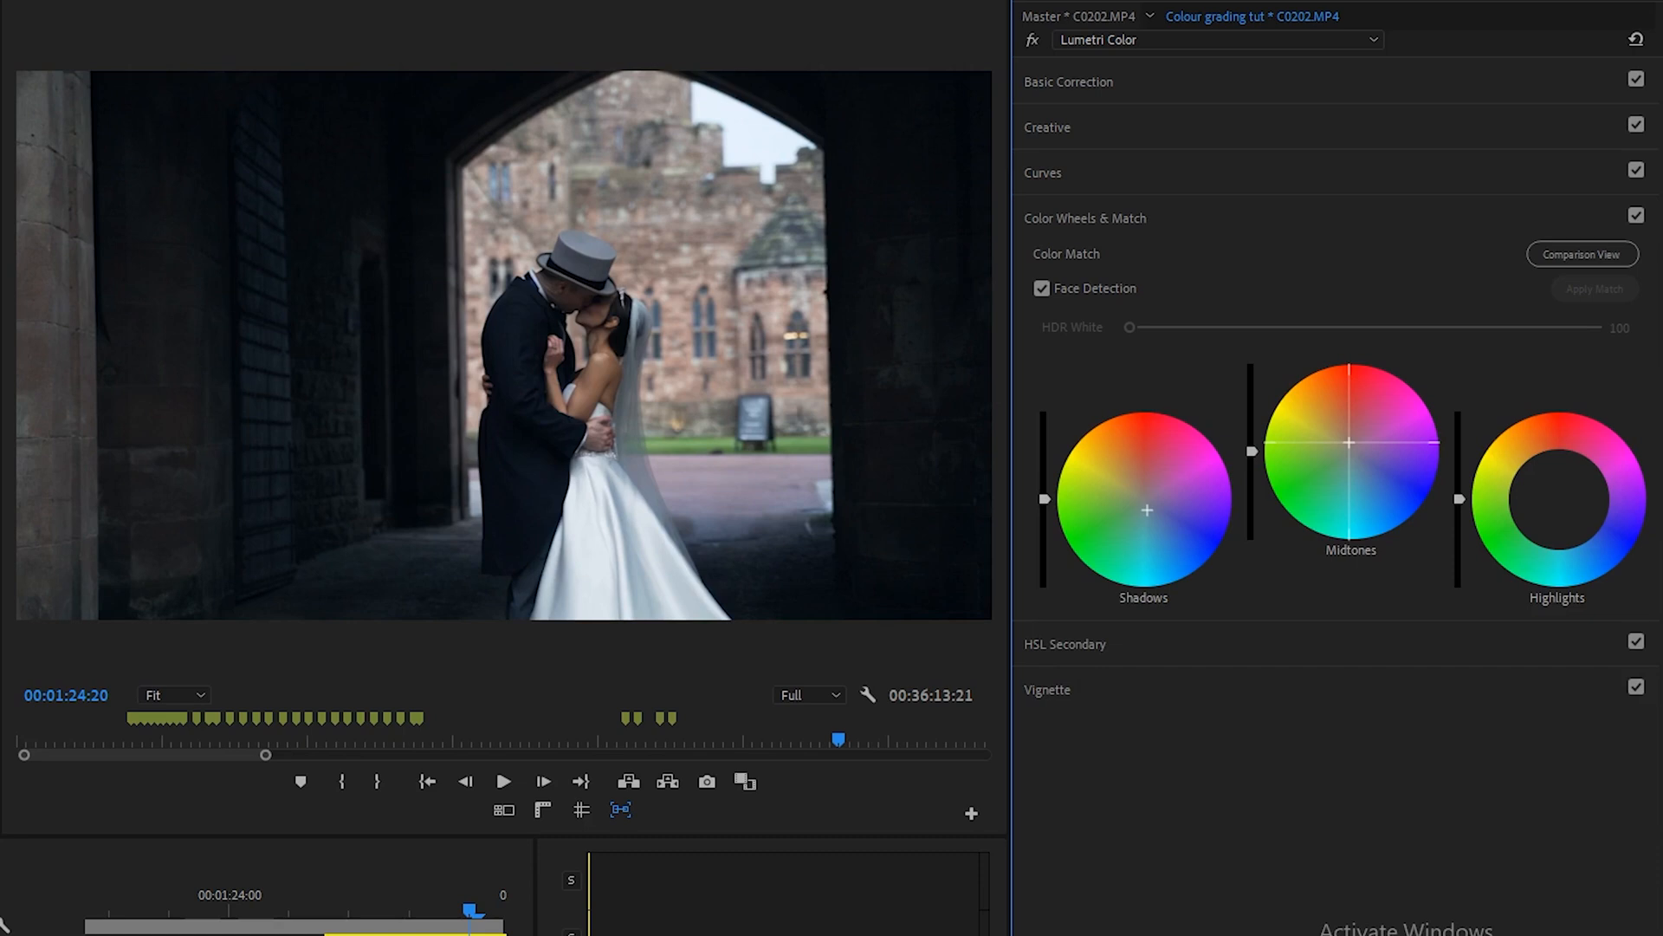
pyautogui.moveTo(1349, 442); pyautogui.dragTo(1348, 440)
# - Compare the shot with and without the color wheels, and fine-tune the midtones tint slightly toward orange
pyautogui.click(1636, 216)
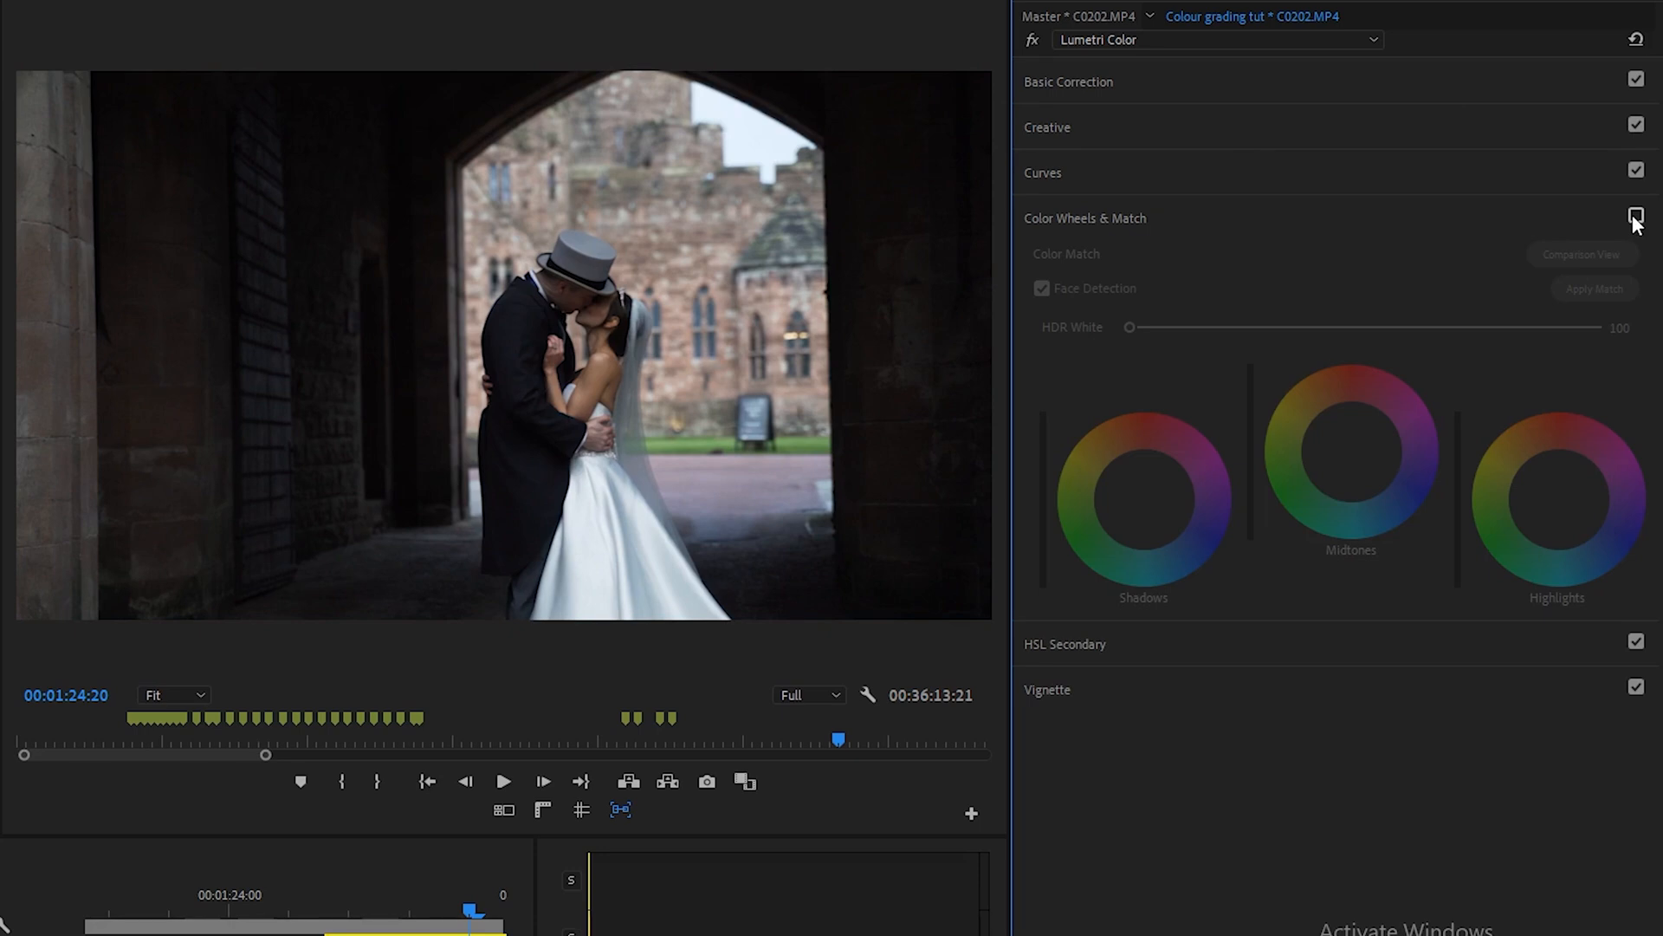
pyautogui.click(1635, 217)
pyautogui.click(1635, 217)
pyautogui.click(1635, 217)
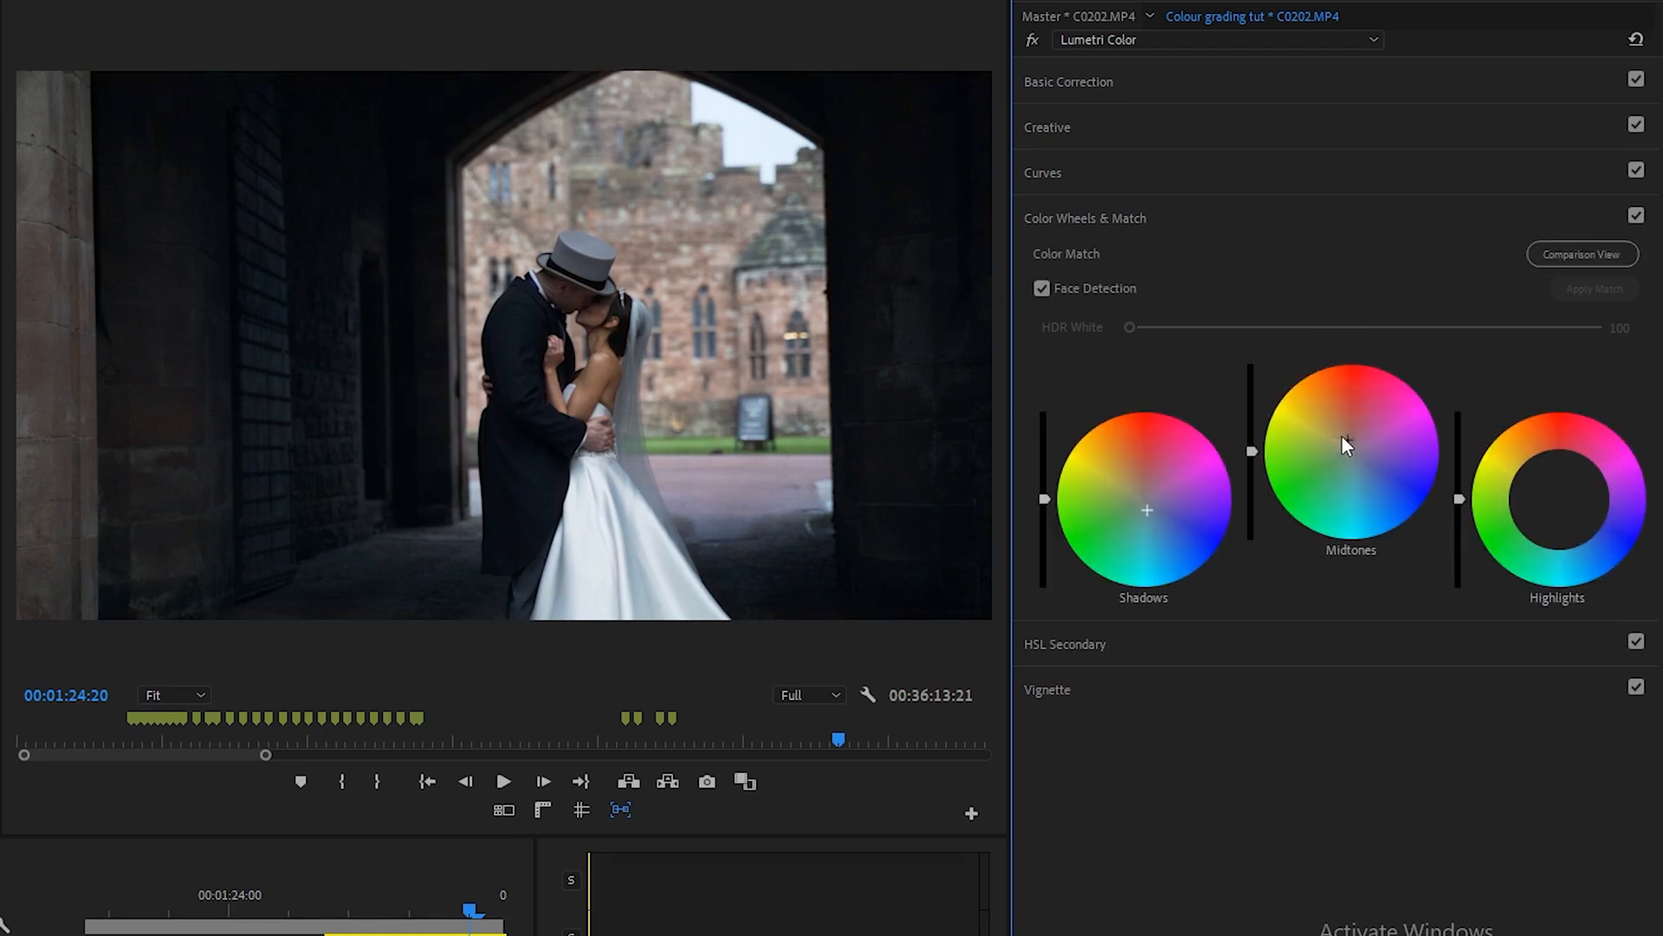
pyautogui.moveTo(1344, 436); pyautogui.dragTo(1345, 438)
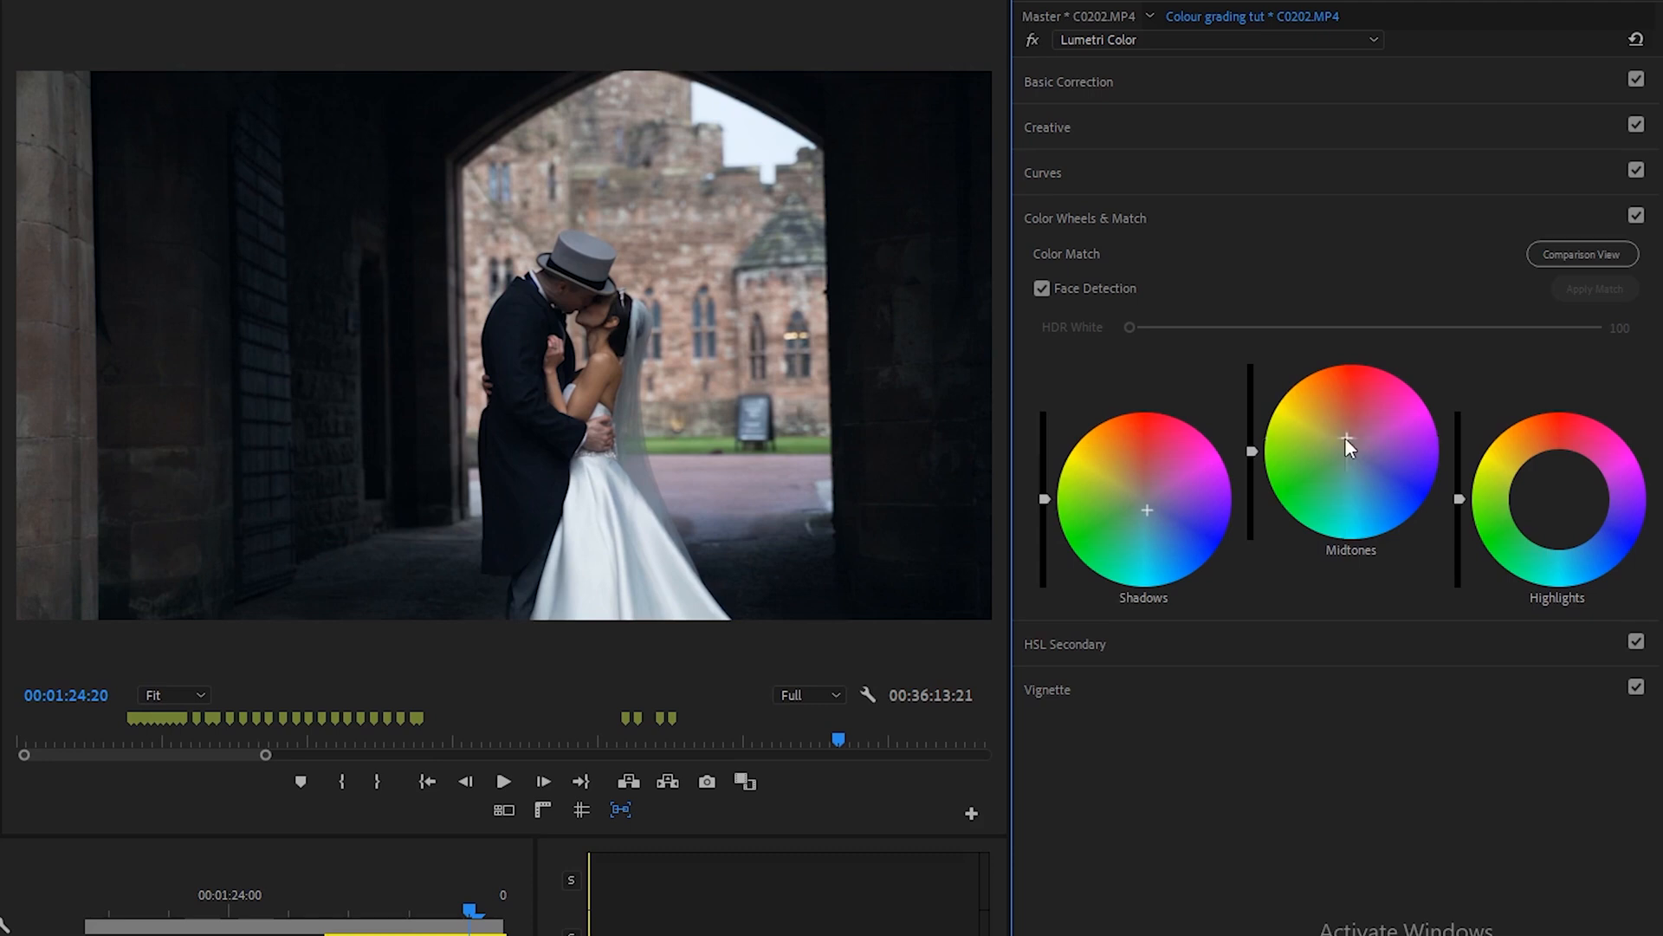
# - On the master RGB curve, raise the black point slightly and shape the darkest tones with two low anchor points
pyautogui.click(1099, 210)
pyautogui.click(1089, 185)
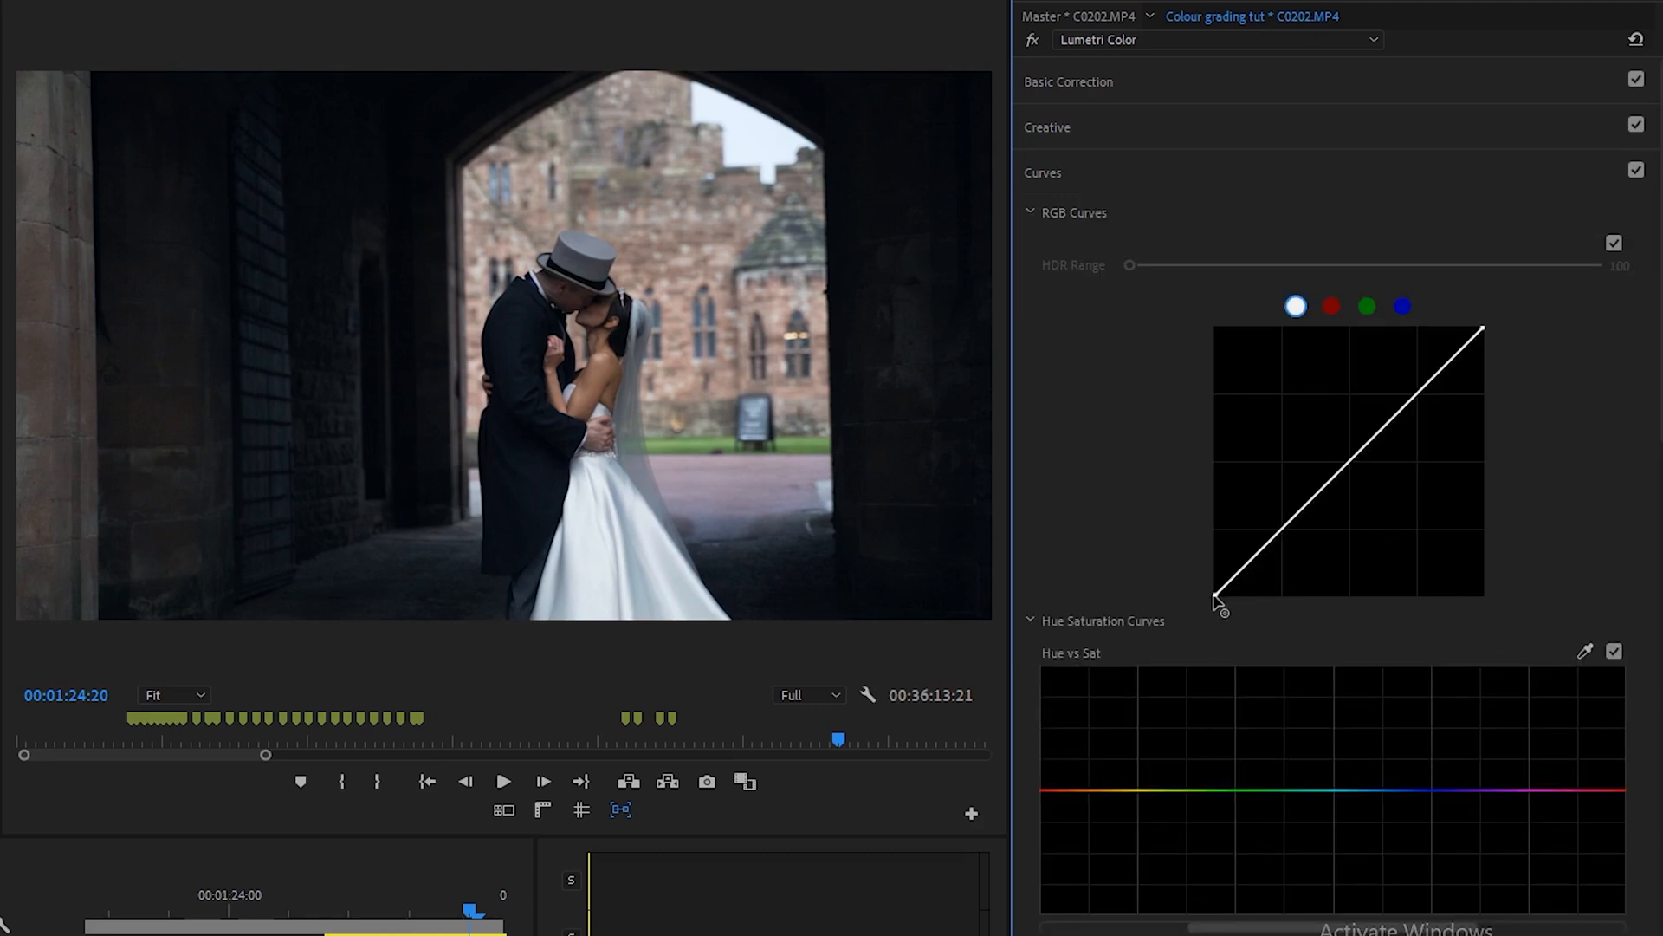
pyautogui.moveTo(1216, 594); pyautogui.dragTo(1255, 559)
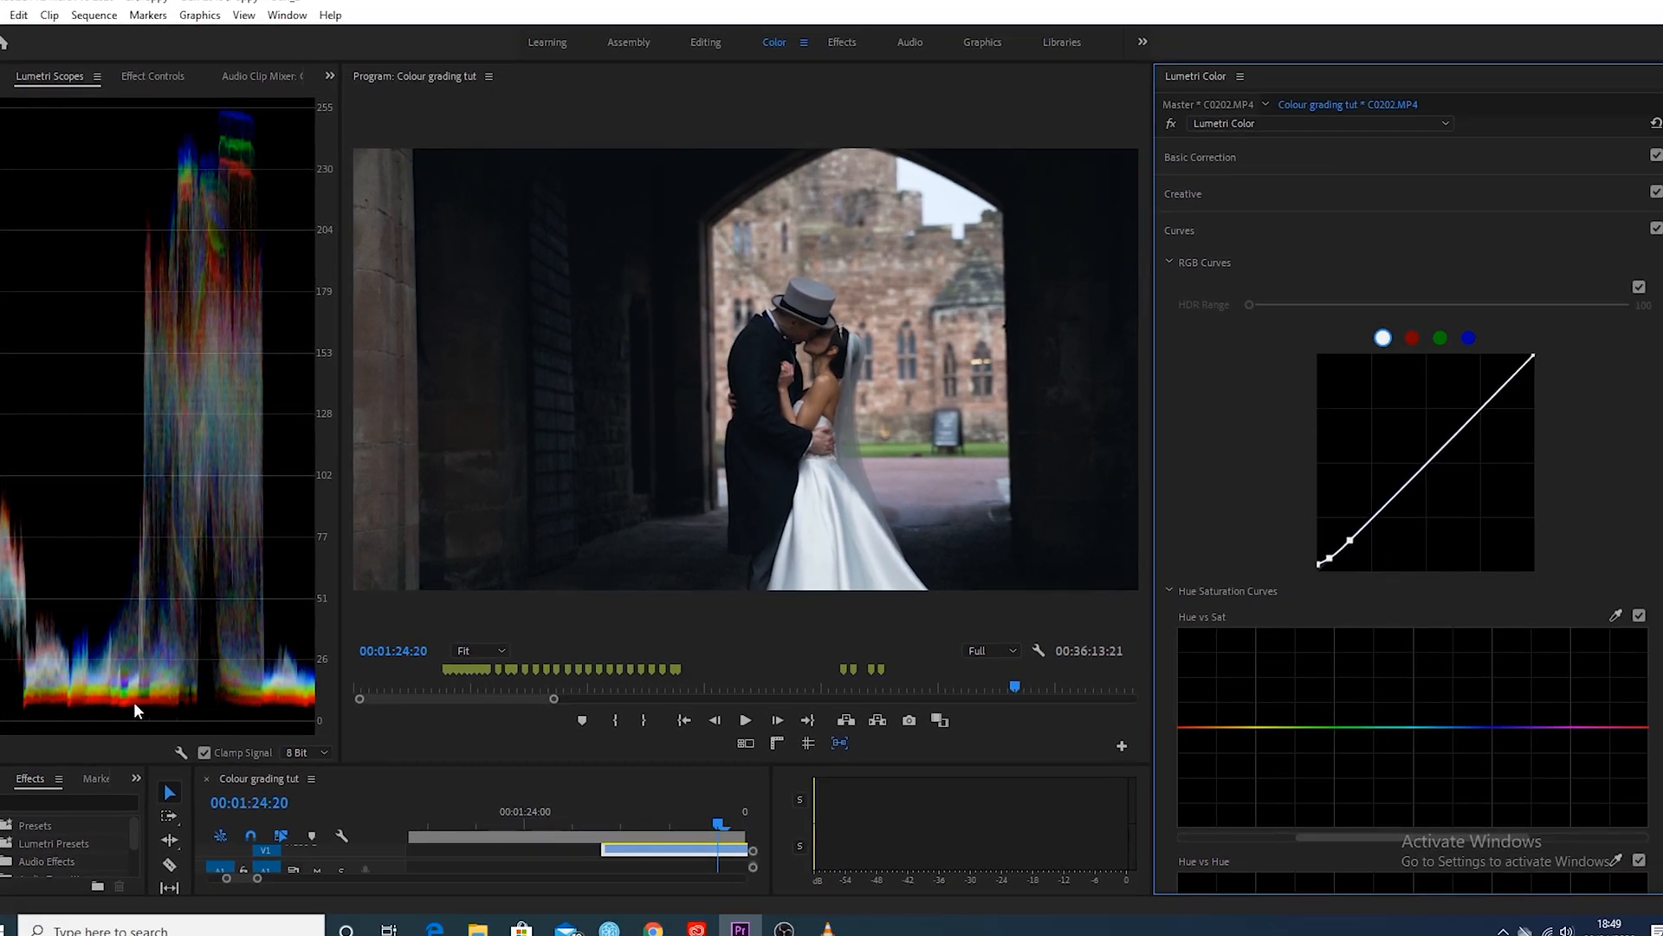
# - On the Hue vs Sat curve, anchor the yellow-orange and green-cyan hues and lower the green point between them slightly
pyautogui.scroll(-3, 1236, 393)
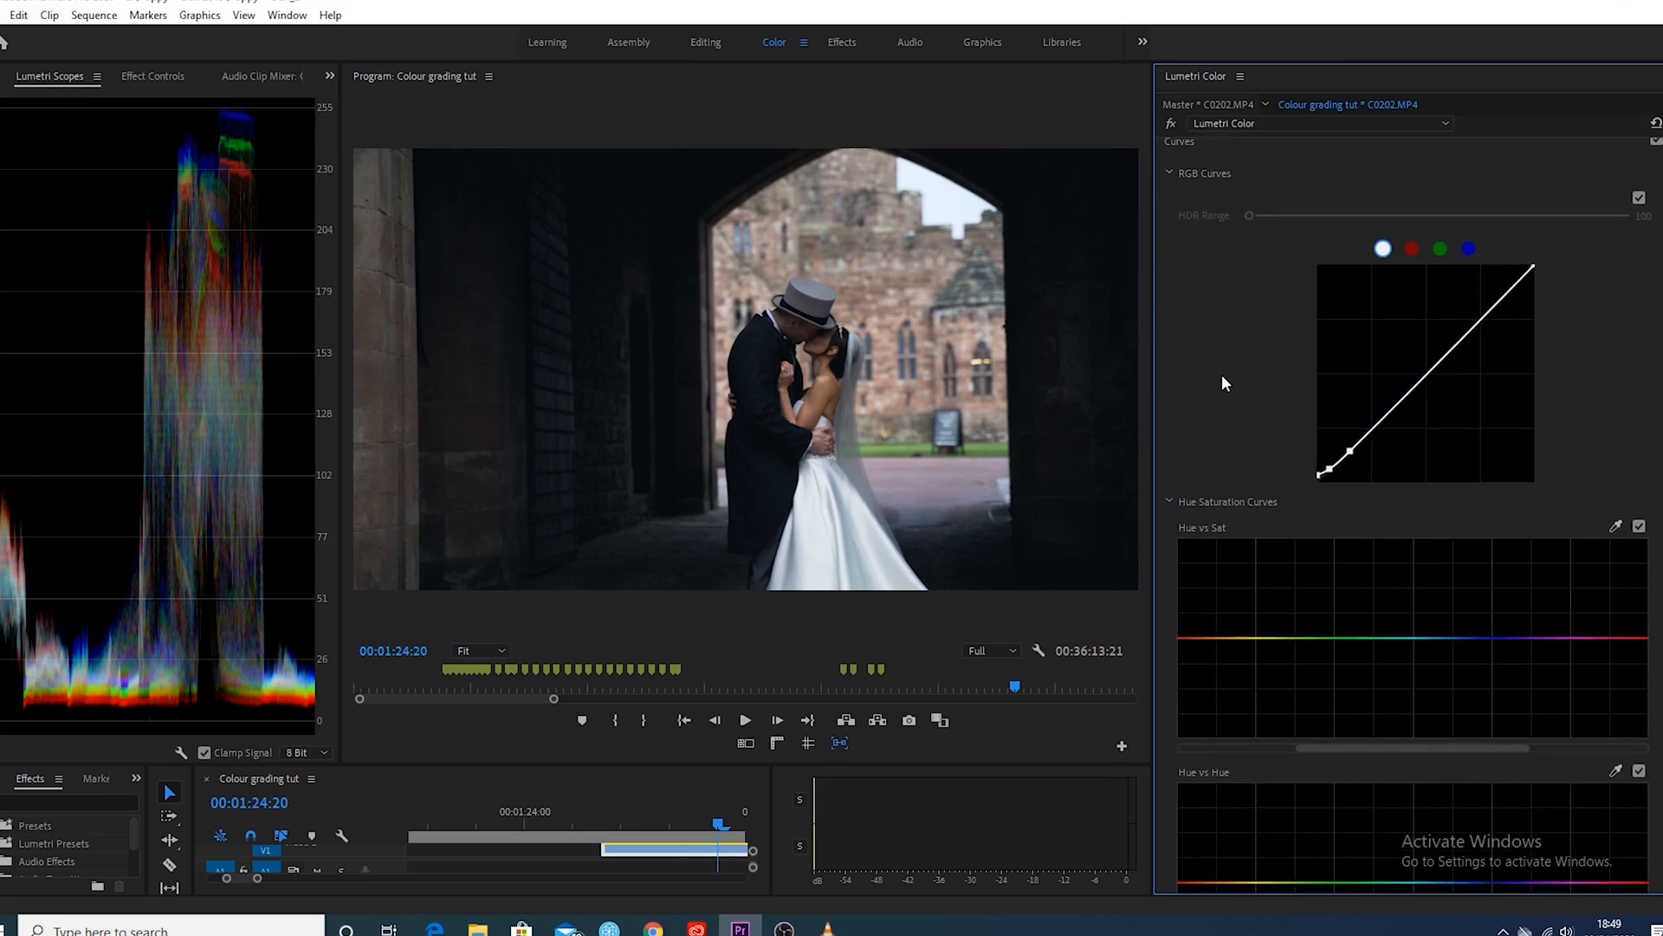
pyautogui.scroll(-2, 1218, 373)
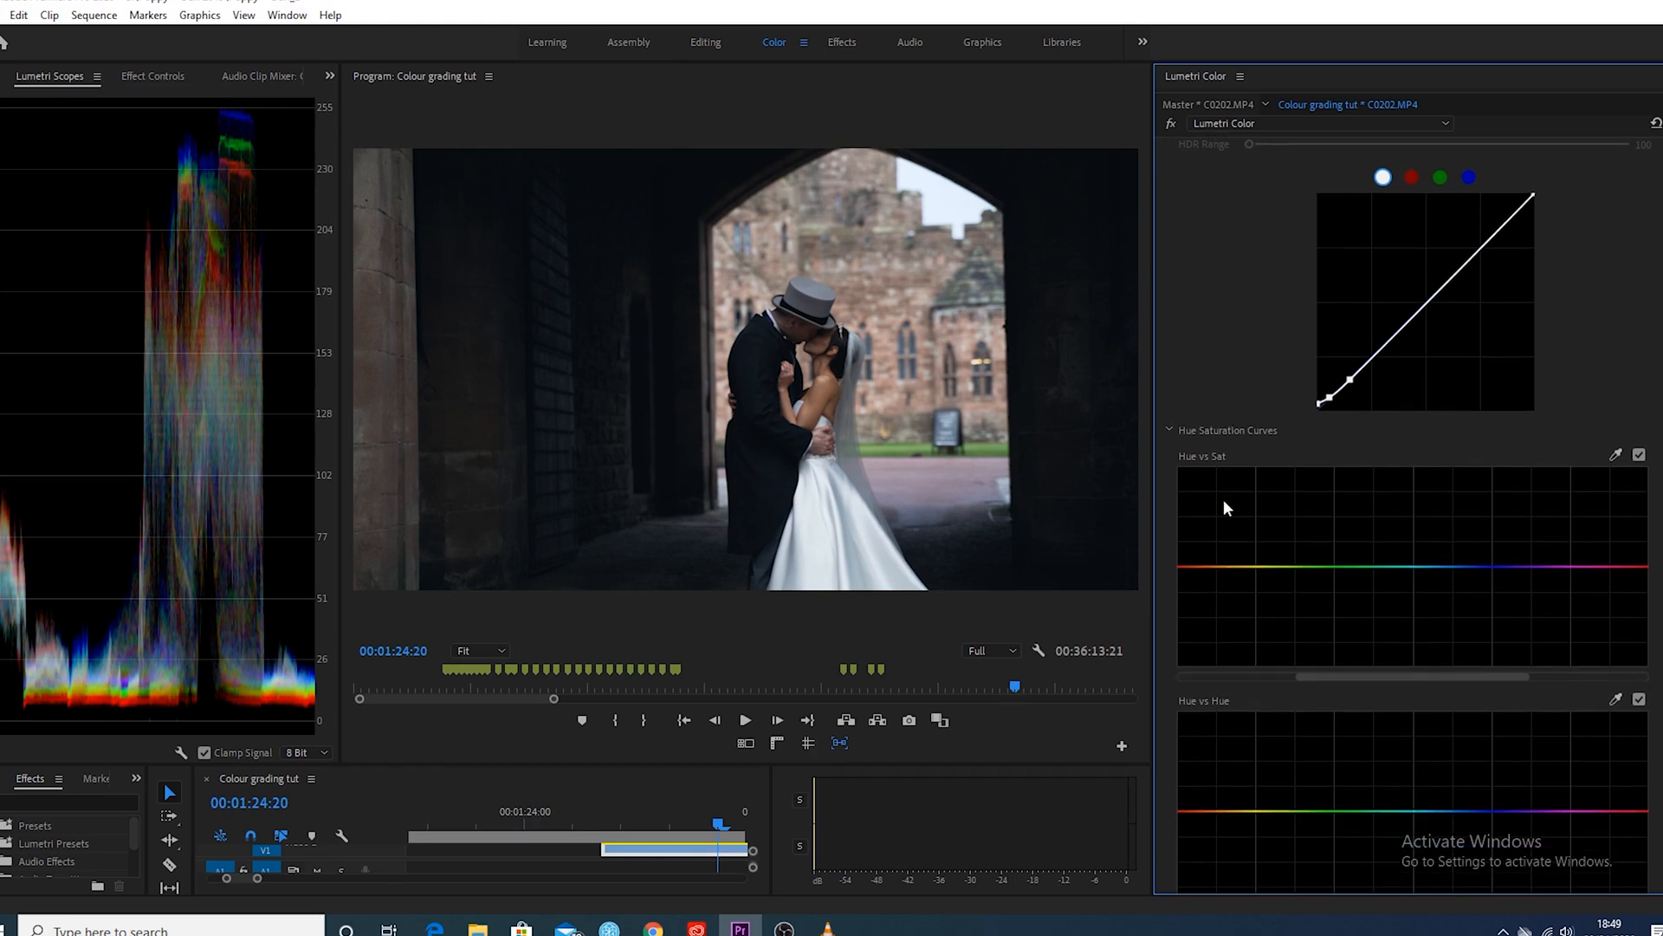
pyautogui.scroll(-2, 1223, 522)
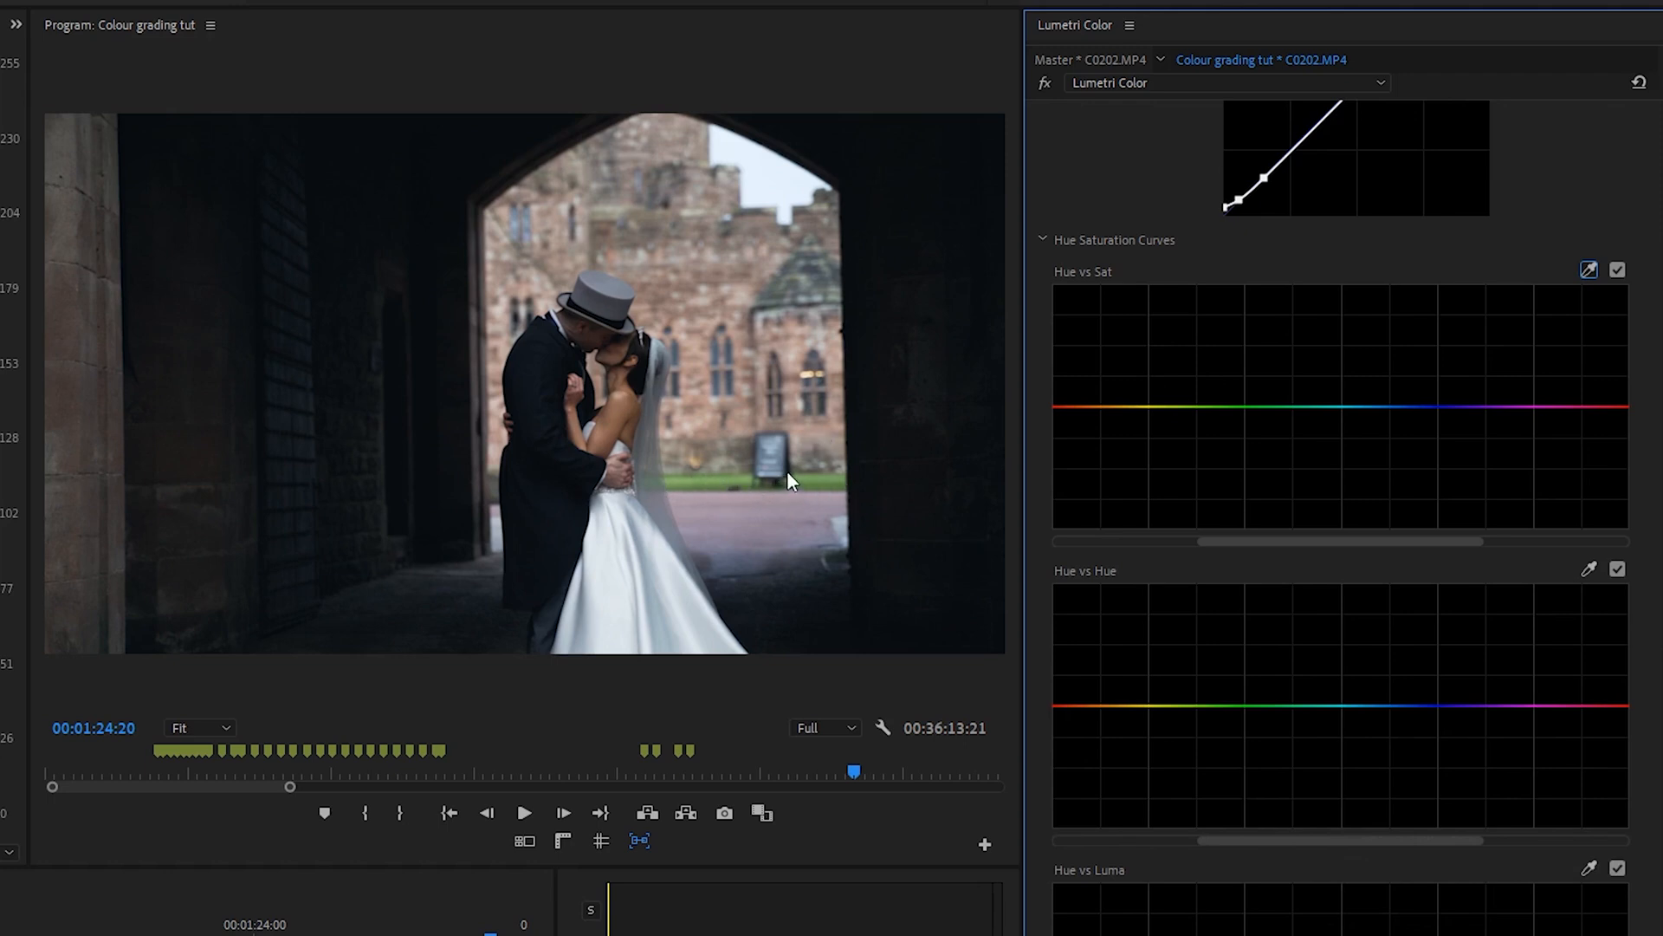
pyautogui.click(1128, 407)
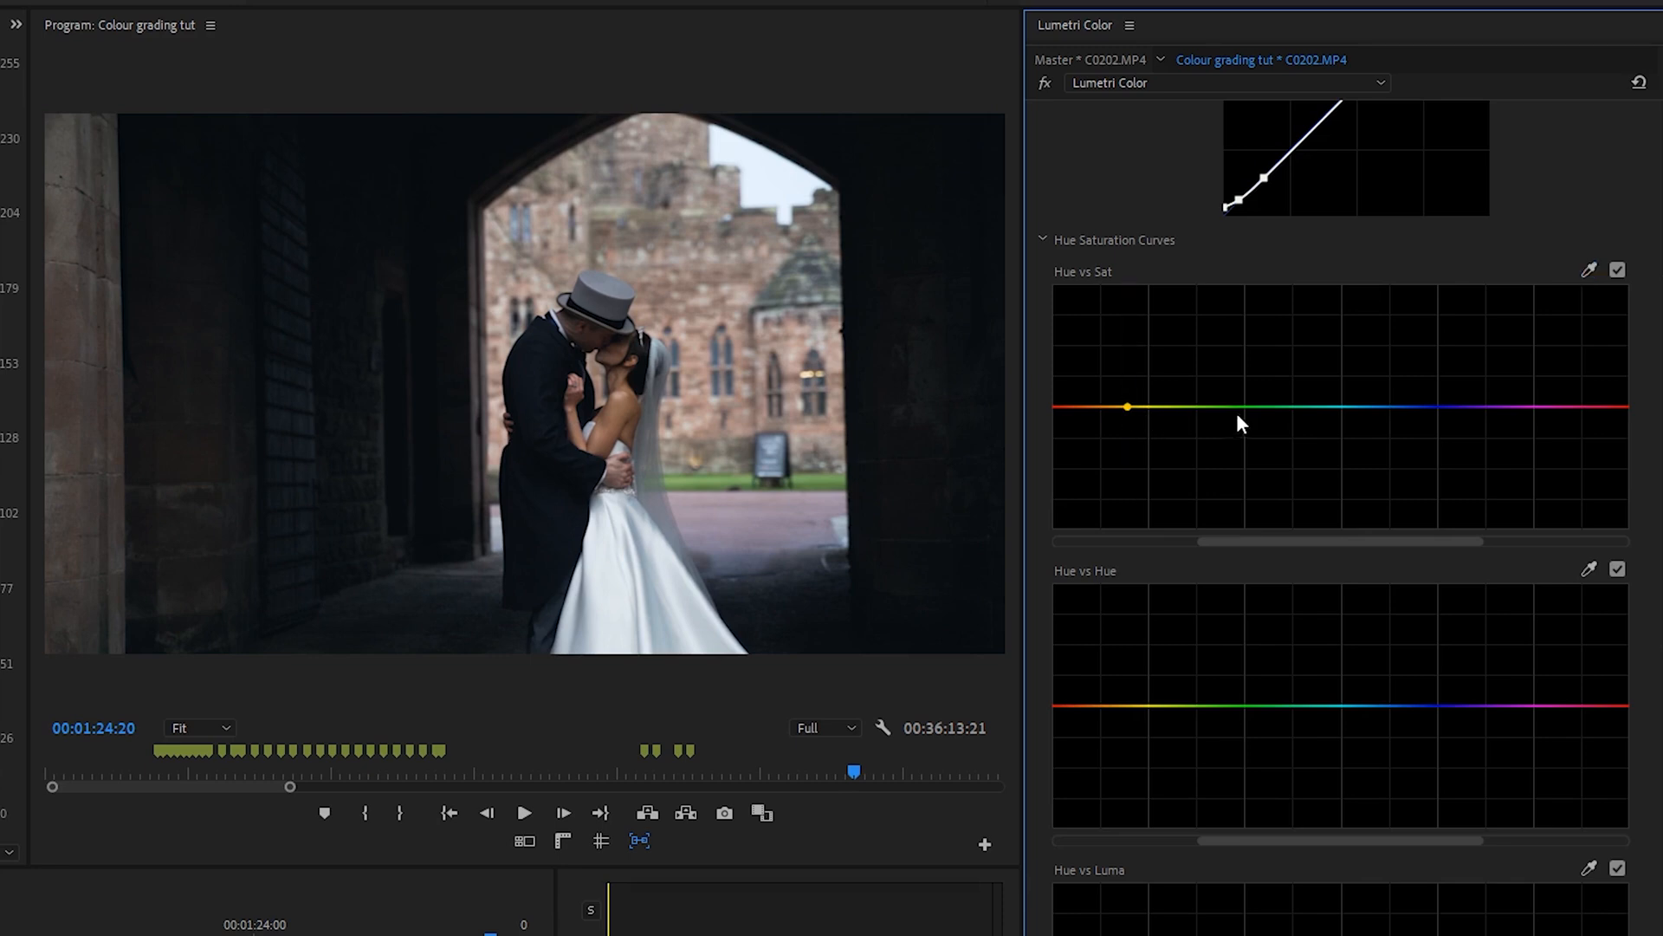
pyautogui.click(1292, 407)
pyautogui.moveTo(1209, 415); pyautogui.dragTo(1207, 421)
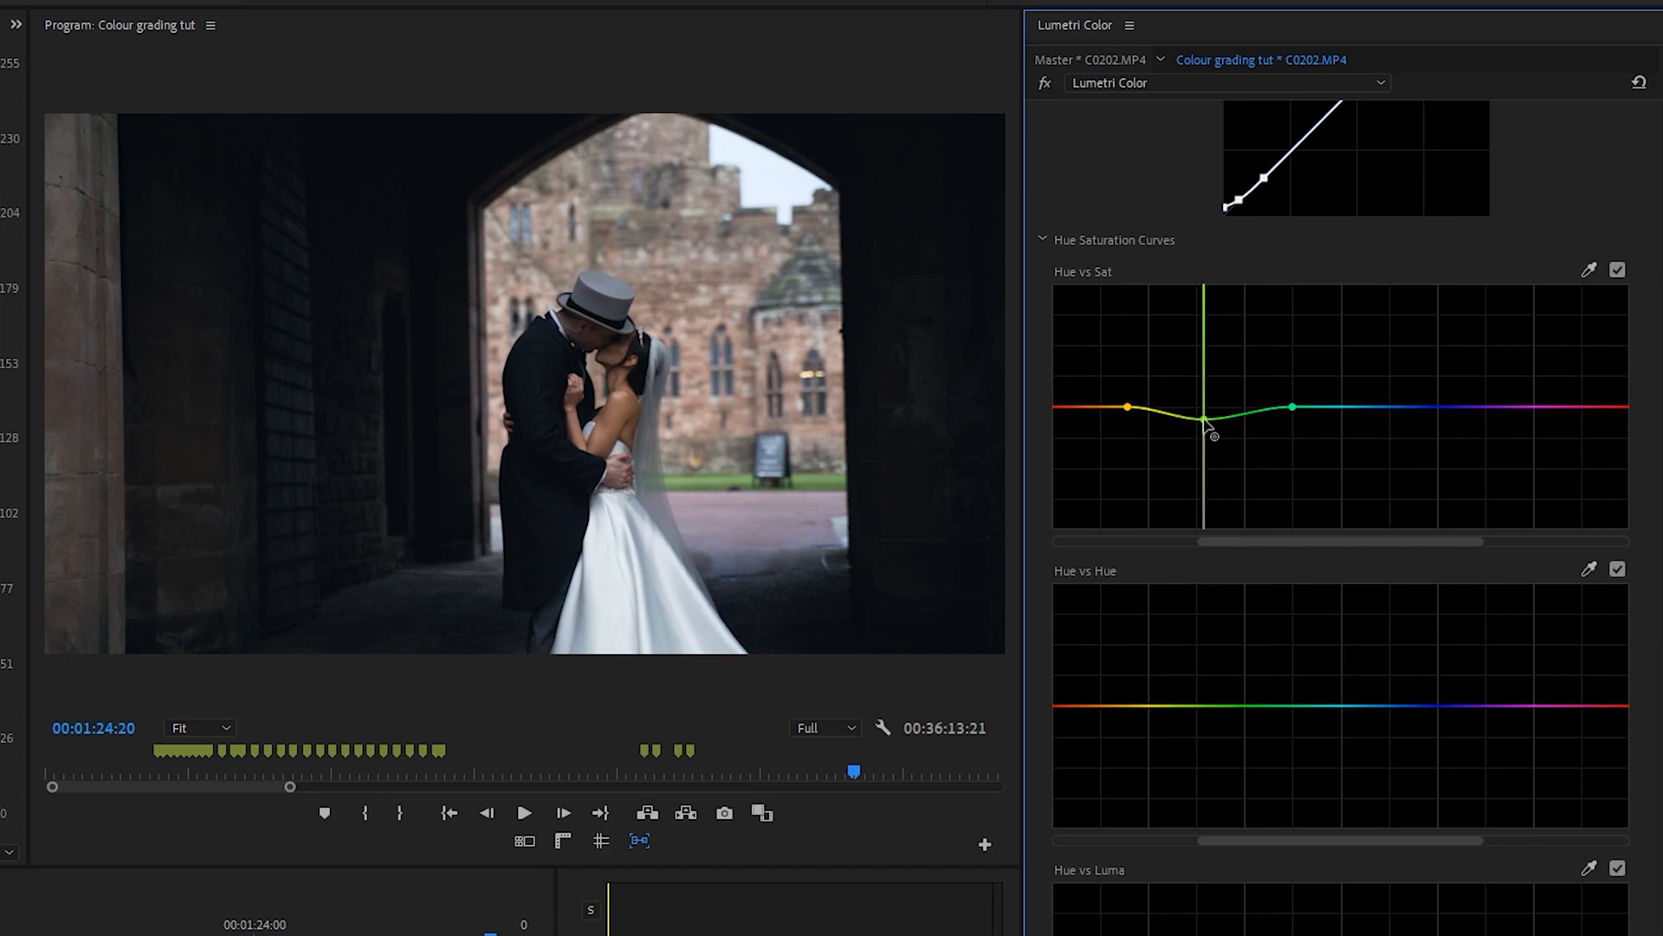
pyautogui.moveTo(1205, 422); pyautogui.dragTo(1199, 505)
pyautogui.moveTo(1199, 507); pyautogui.dragTo(1214, 433)
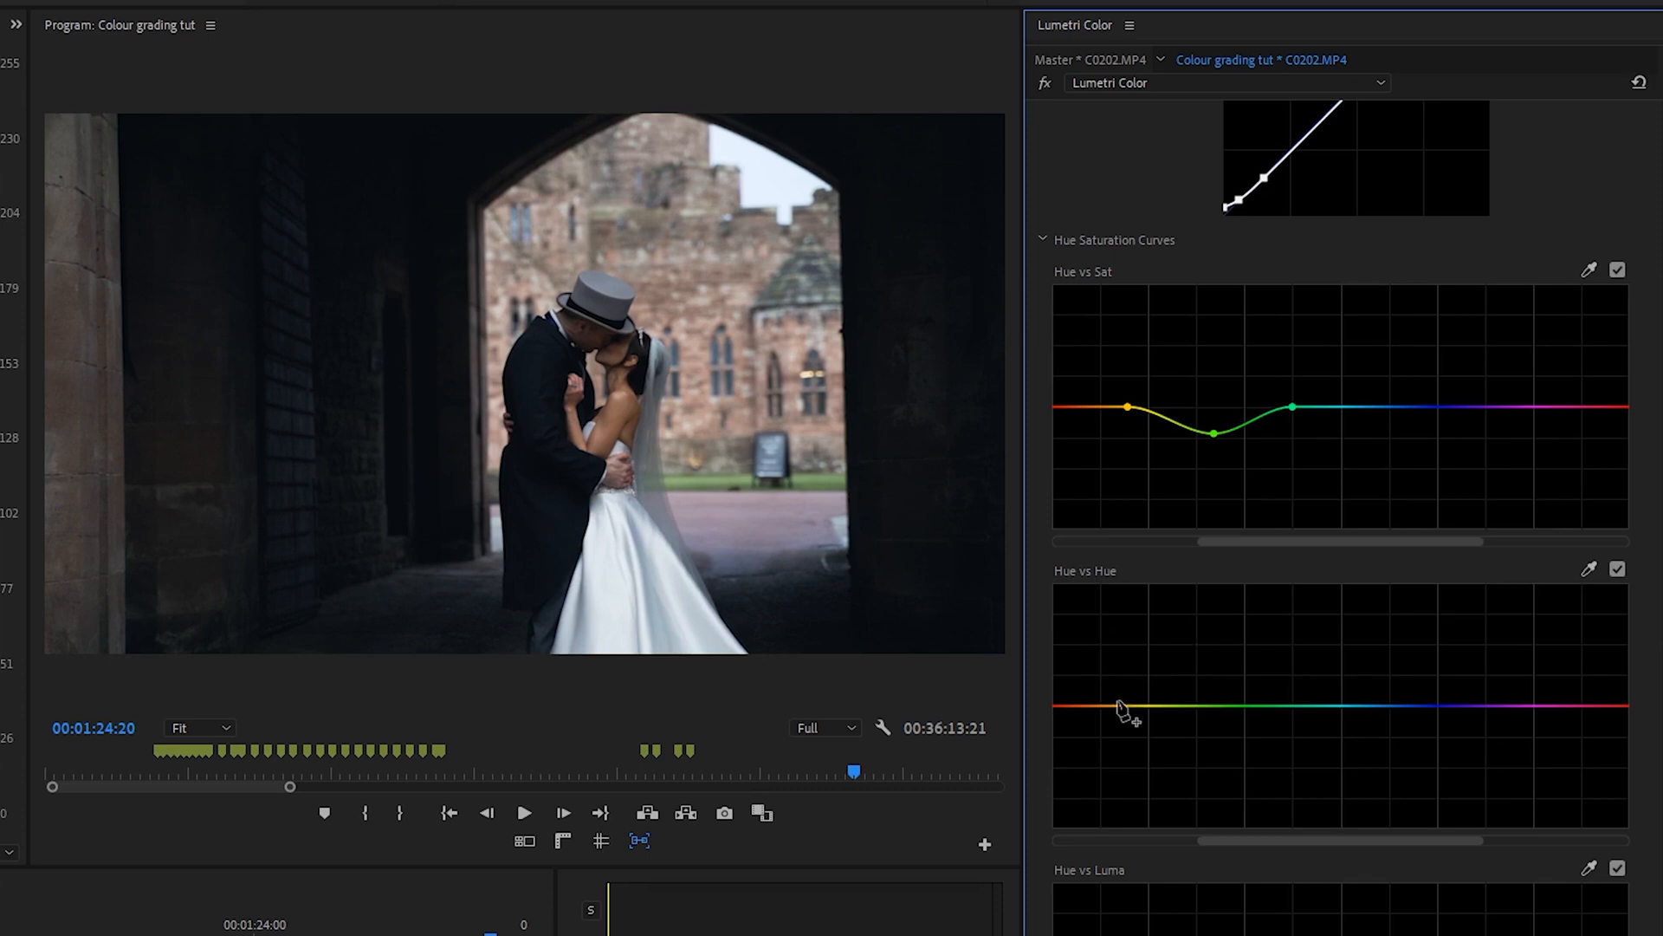
# - On the Hue vs Hue curve, anchor the yellow-orange and green-cyan hues and pull the green between them slightly down
pyautogui.click(1129, 706)
pyautogui.click(1295, 706)
pyautogui.moveTo(1204, 706); pyautogui.dragTo(1212, 723)
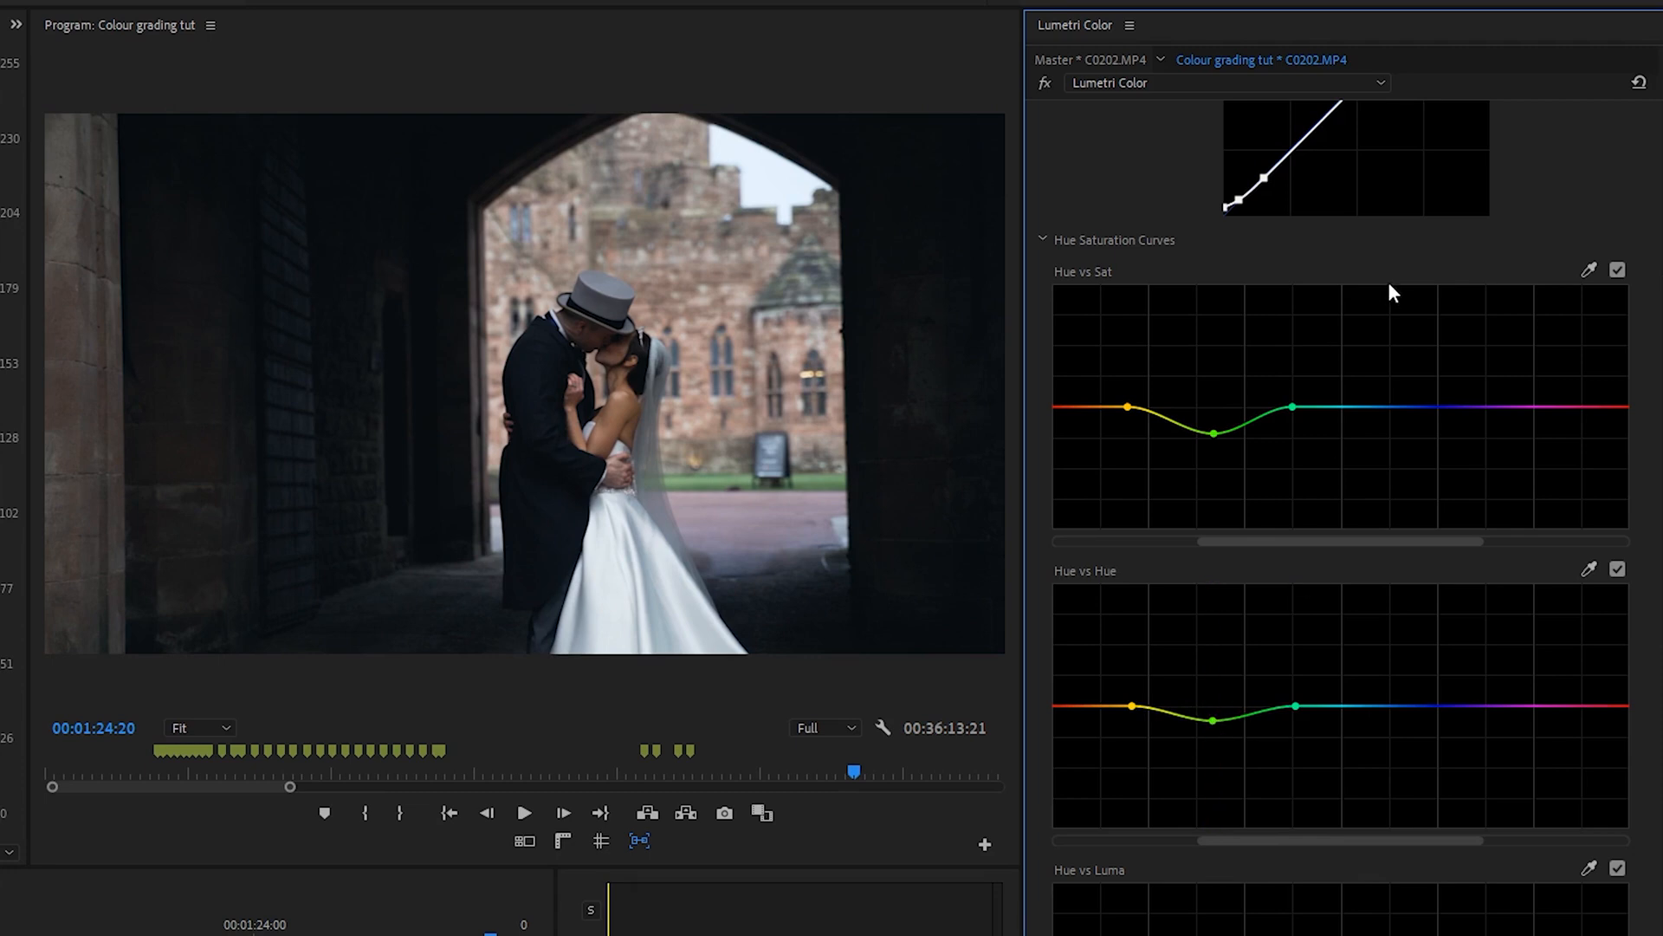
# - Compare the shot with and without all of the Curves adjustments
pyautogui.scroll(3, 1367, 282)
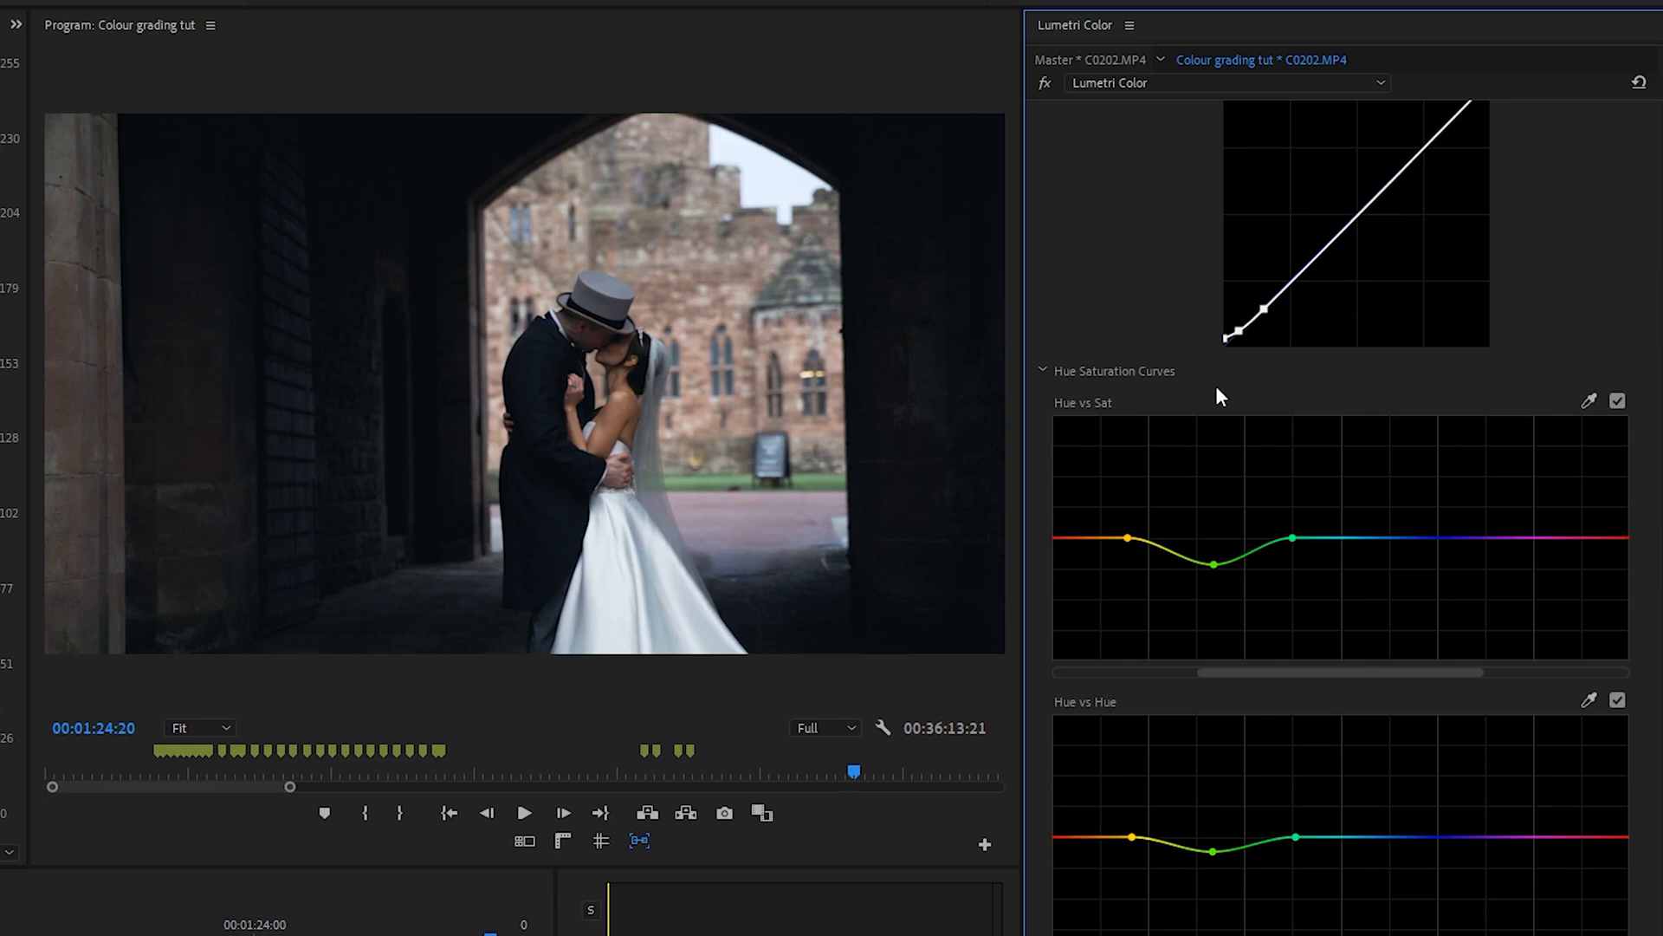
pyautogui.scroll(6, 1252, 298)
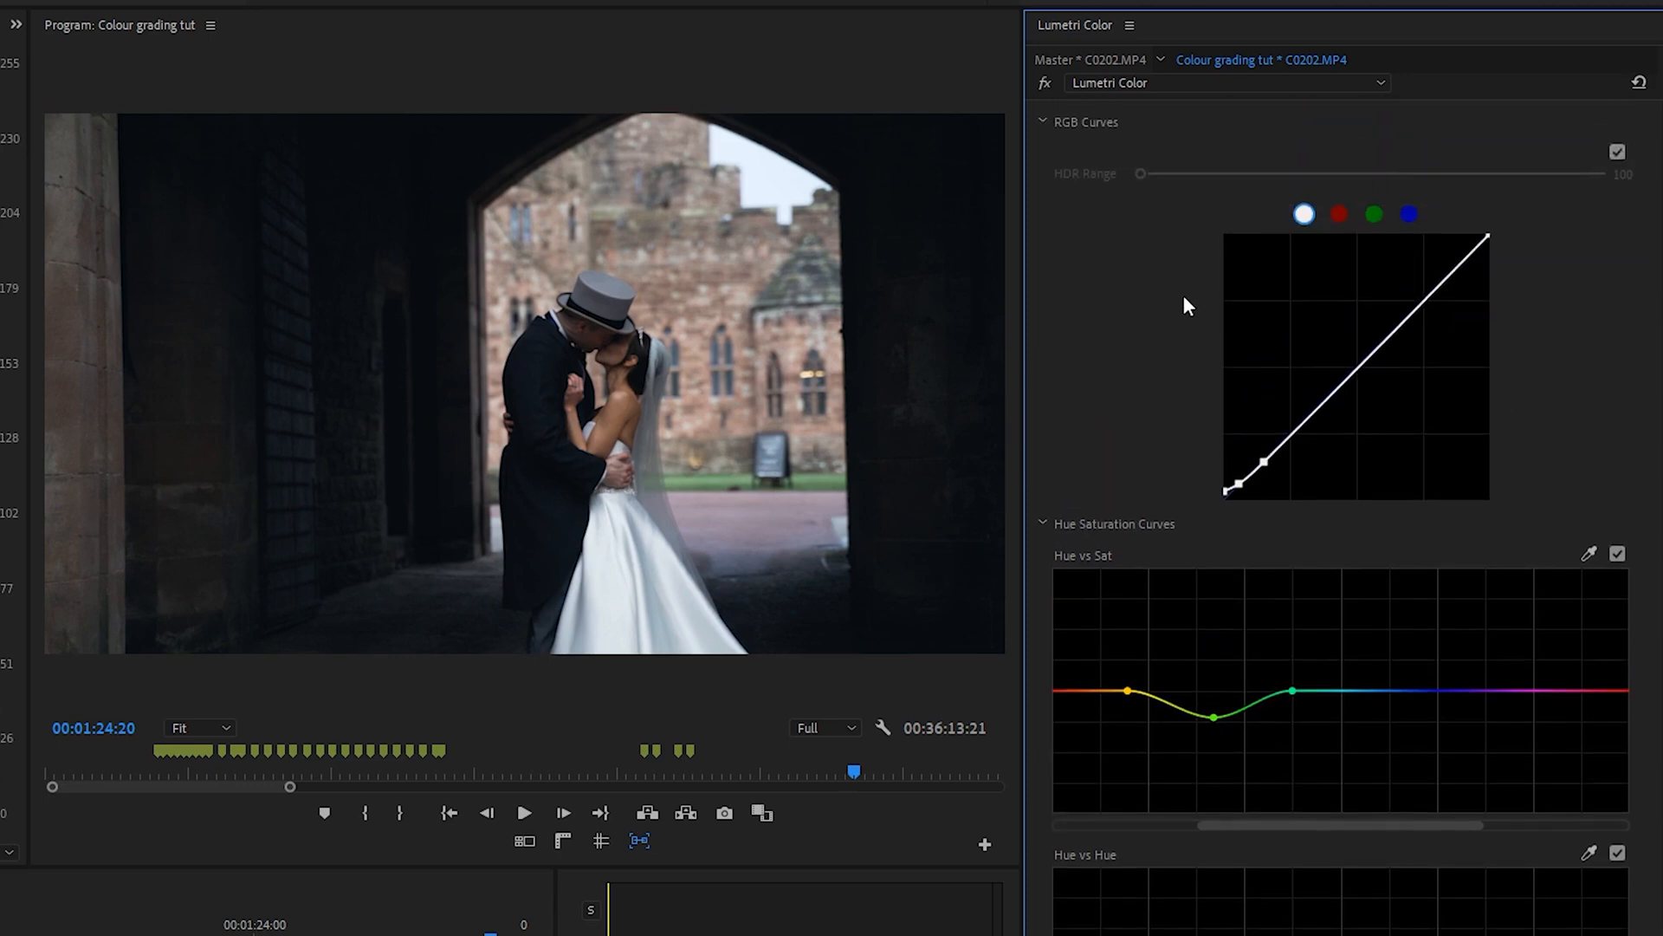
pyautogui.click(1187, 213)
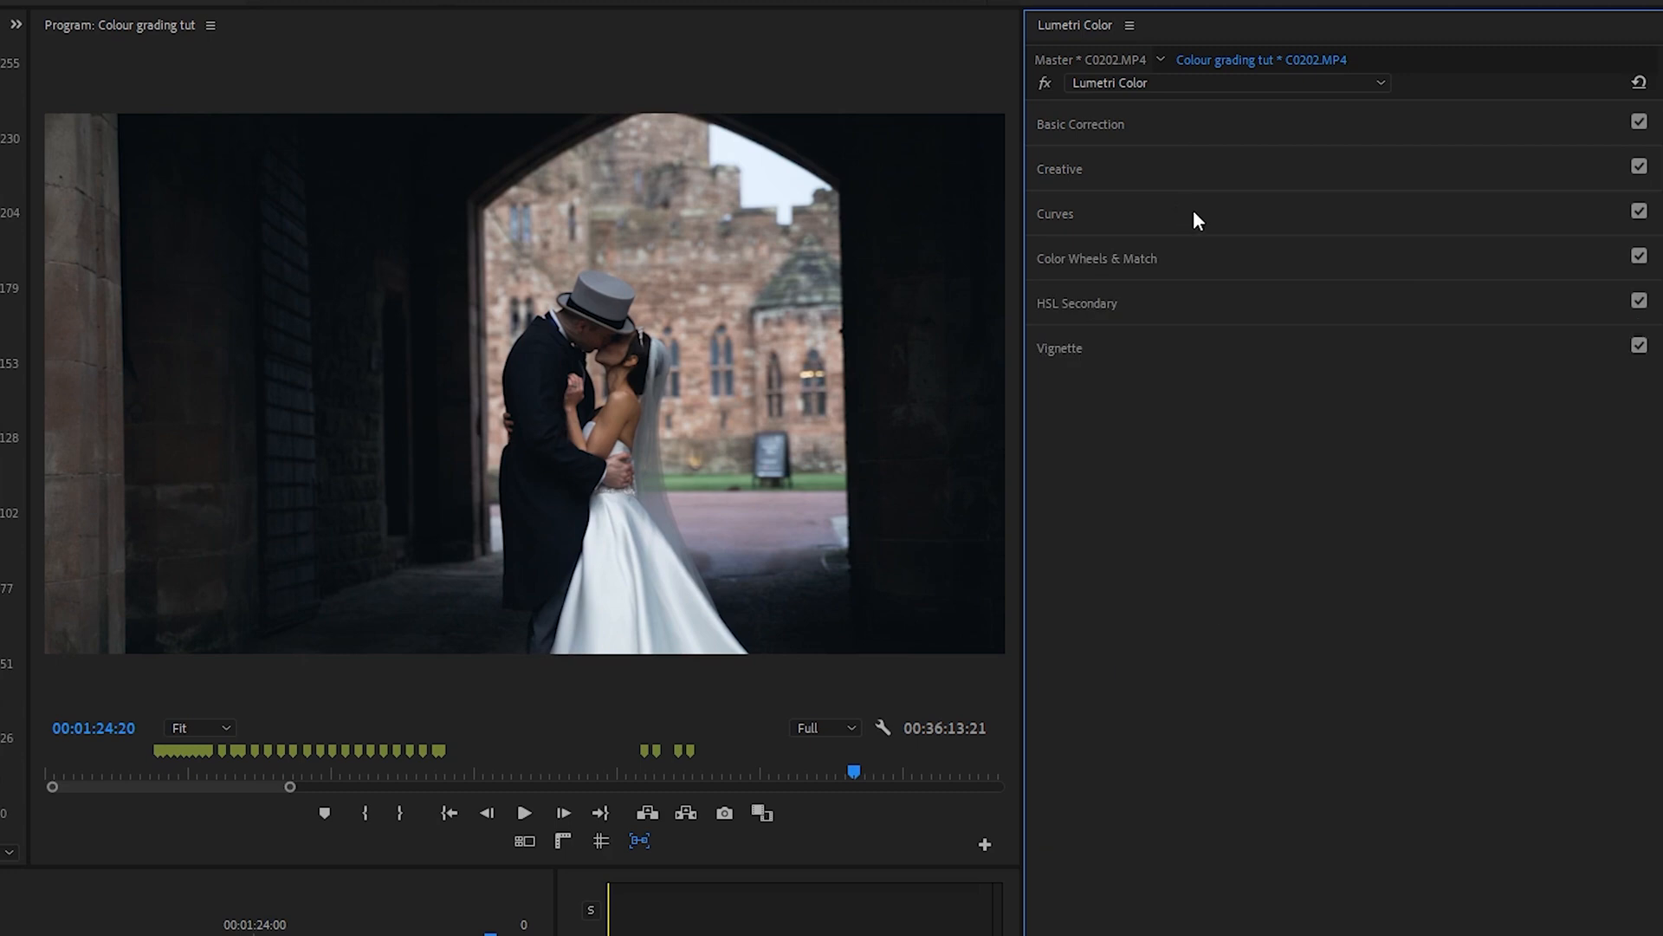
pyautogui.click(1640, 212)
pyautogui.click(1640, 212)
pyautogui.click(1639, 214)
pyautogui.click(1639, 213)
# - Review the RGB and hue saturation curves again, save the project and collapse the Curves section
pyautogui.click(1355, 221)
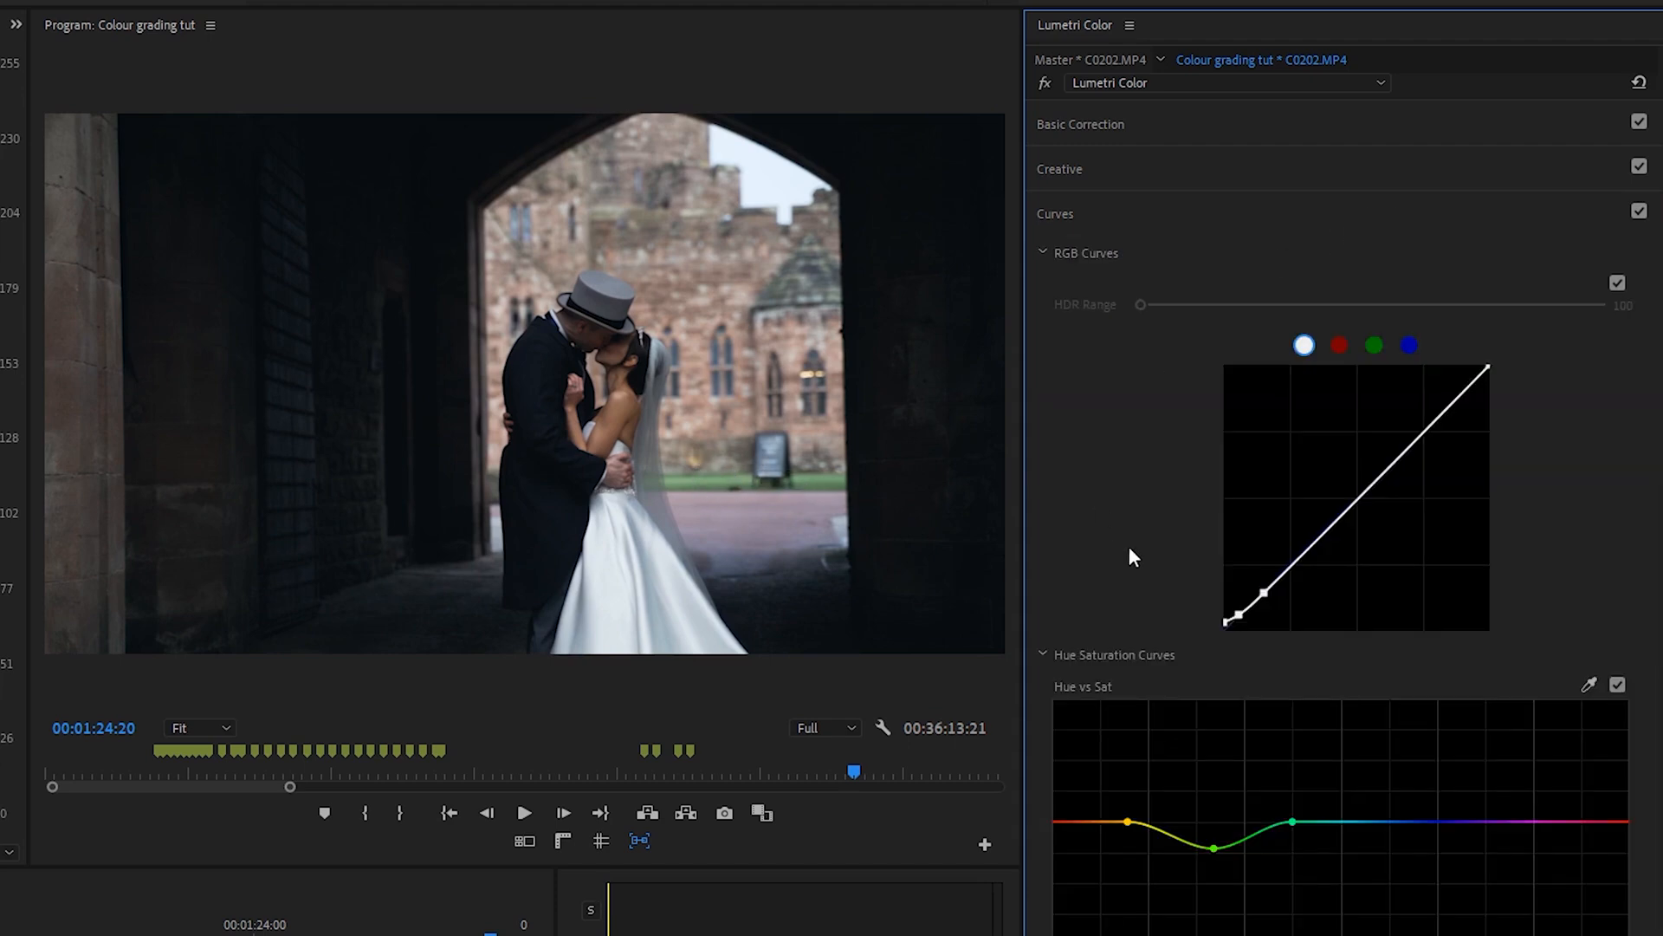
pyautogui.scroll(-3, 1648, 580)
pyautogui.scroll(3, 1648, 580)
pyautogui.scroll(-3, 1648, 580)
pyautogui.scroll(-1, 1648, 580)
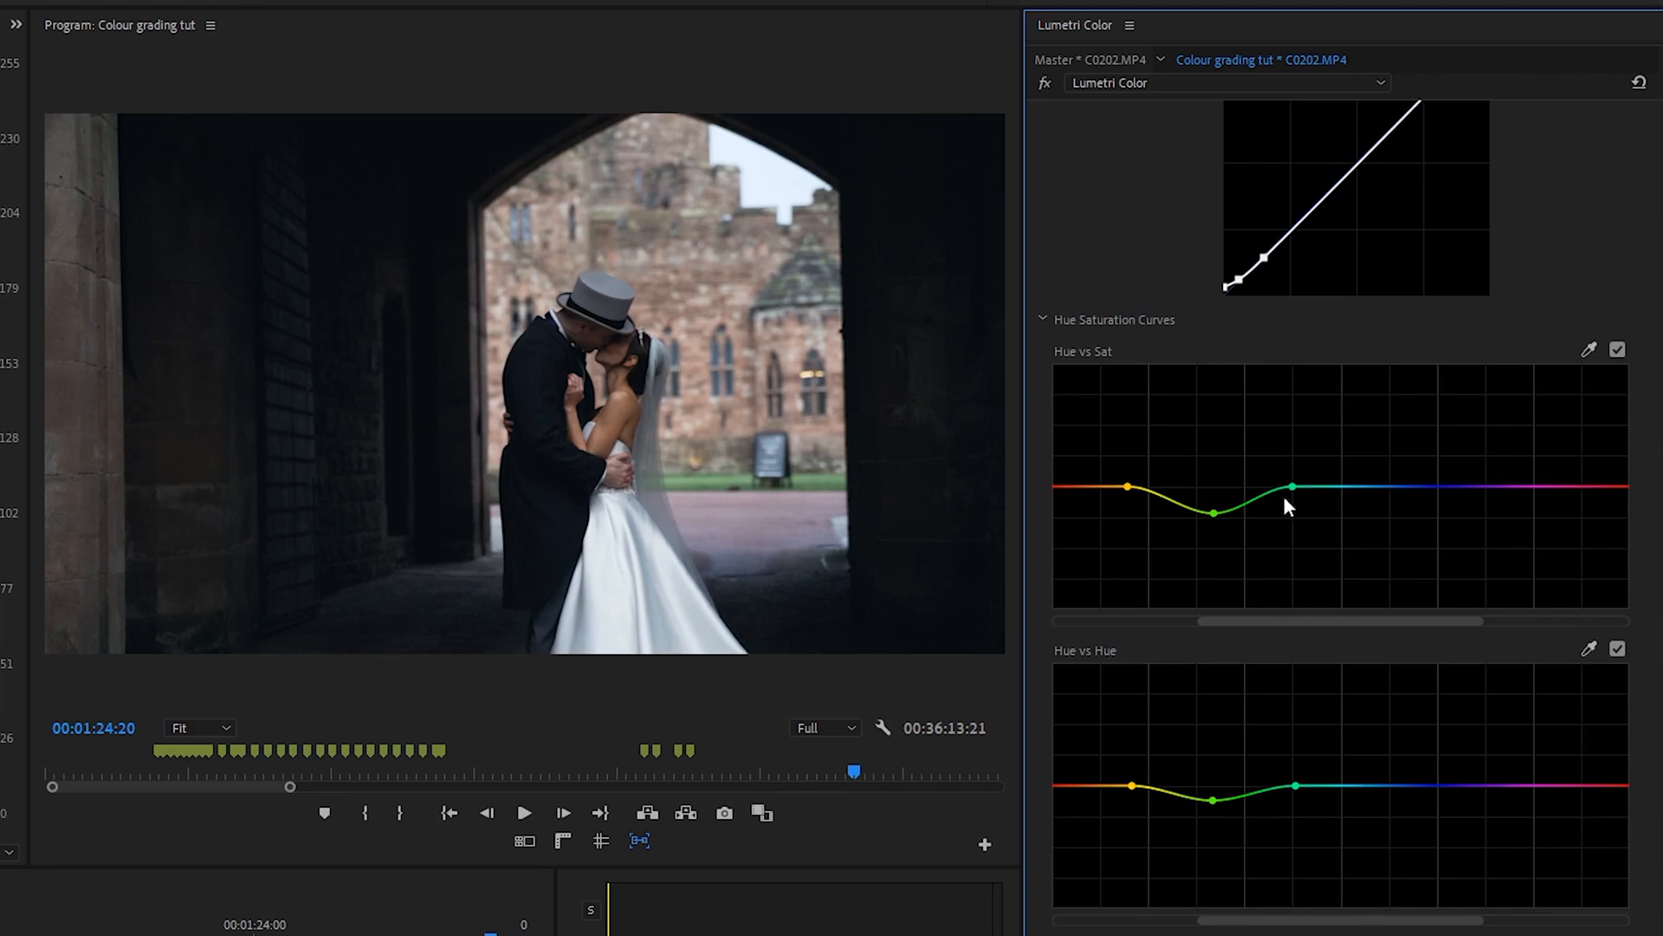
pyautogui.hotkey('ctrl', 's')
pyautogui.scroll(4, 1341, 485)
pyautogui.click(1068, 223)
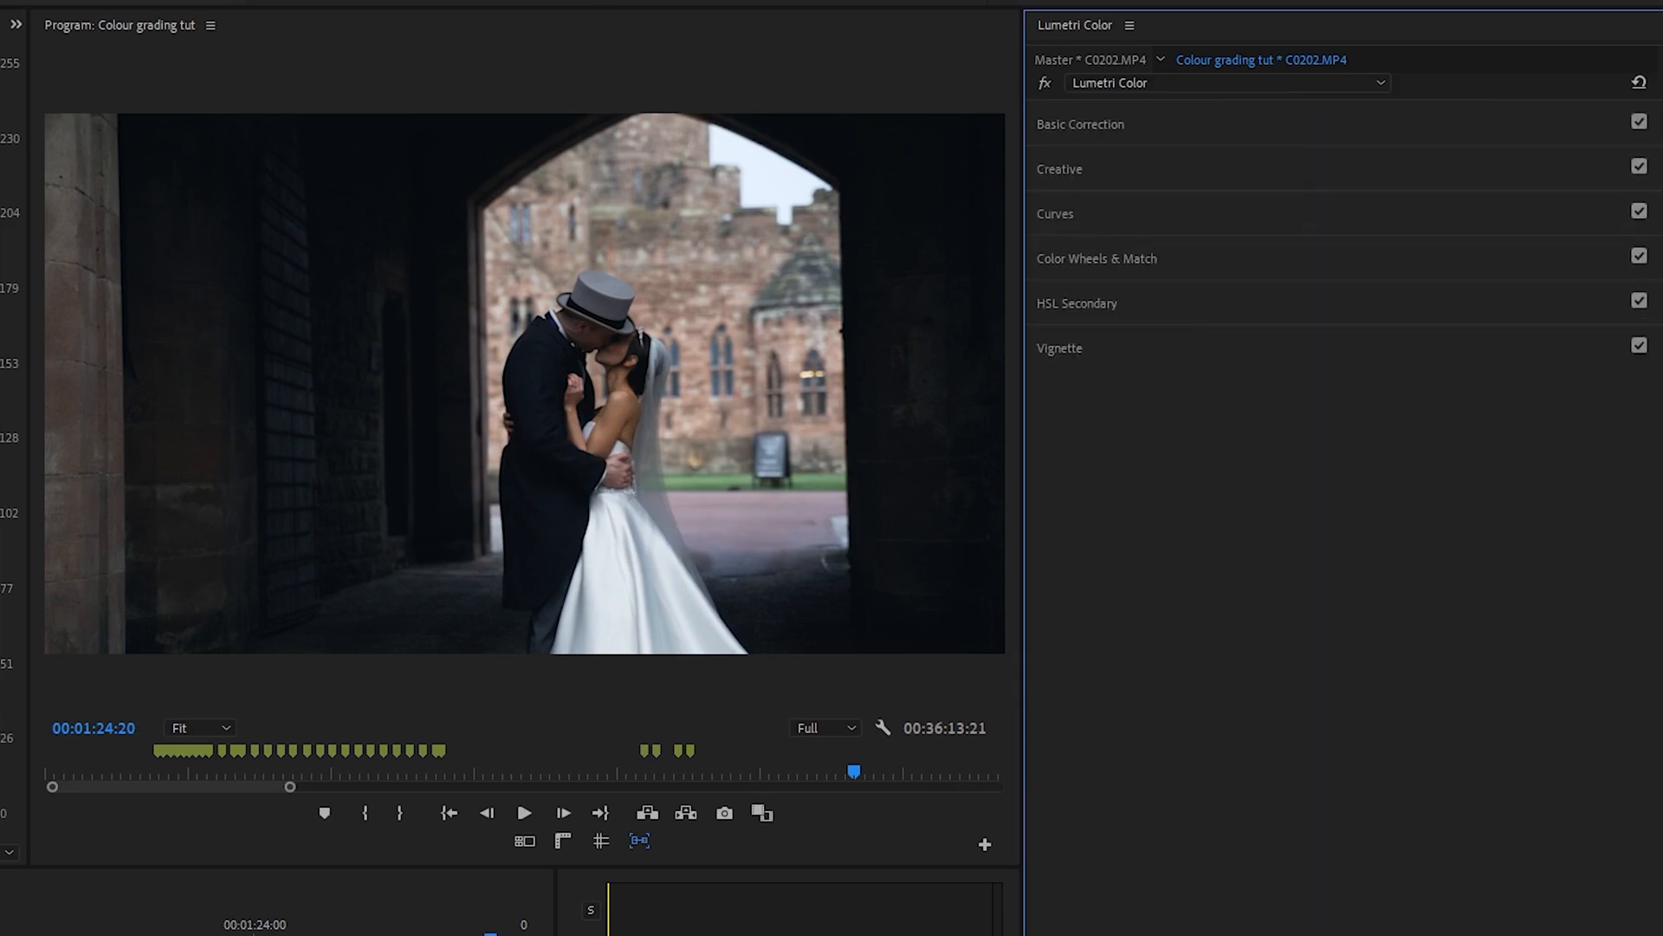
# - Draw a small closed free-form opacity mask around the skin of the bride's upper arm in the clip's effect settings
pyautogui.hotkey('shift', '5')
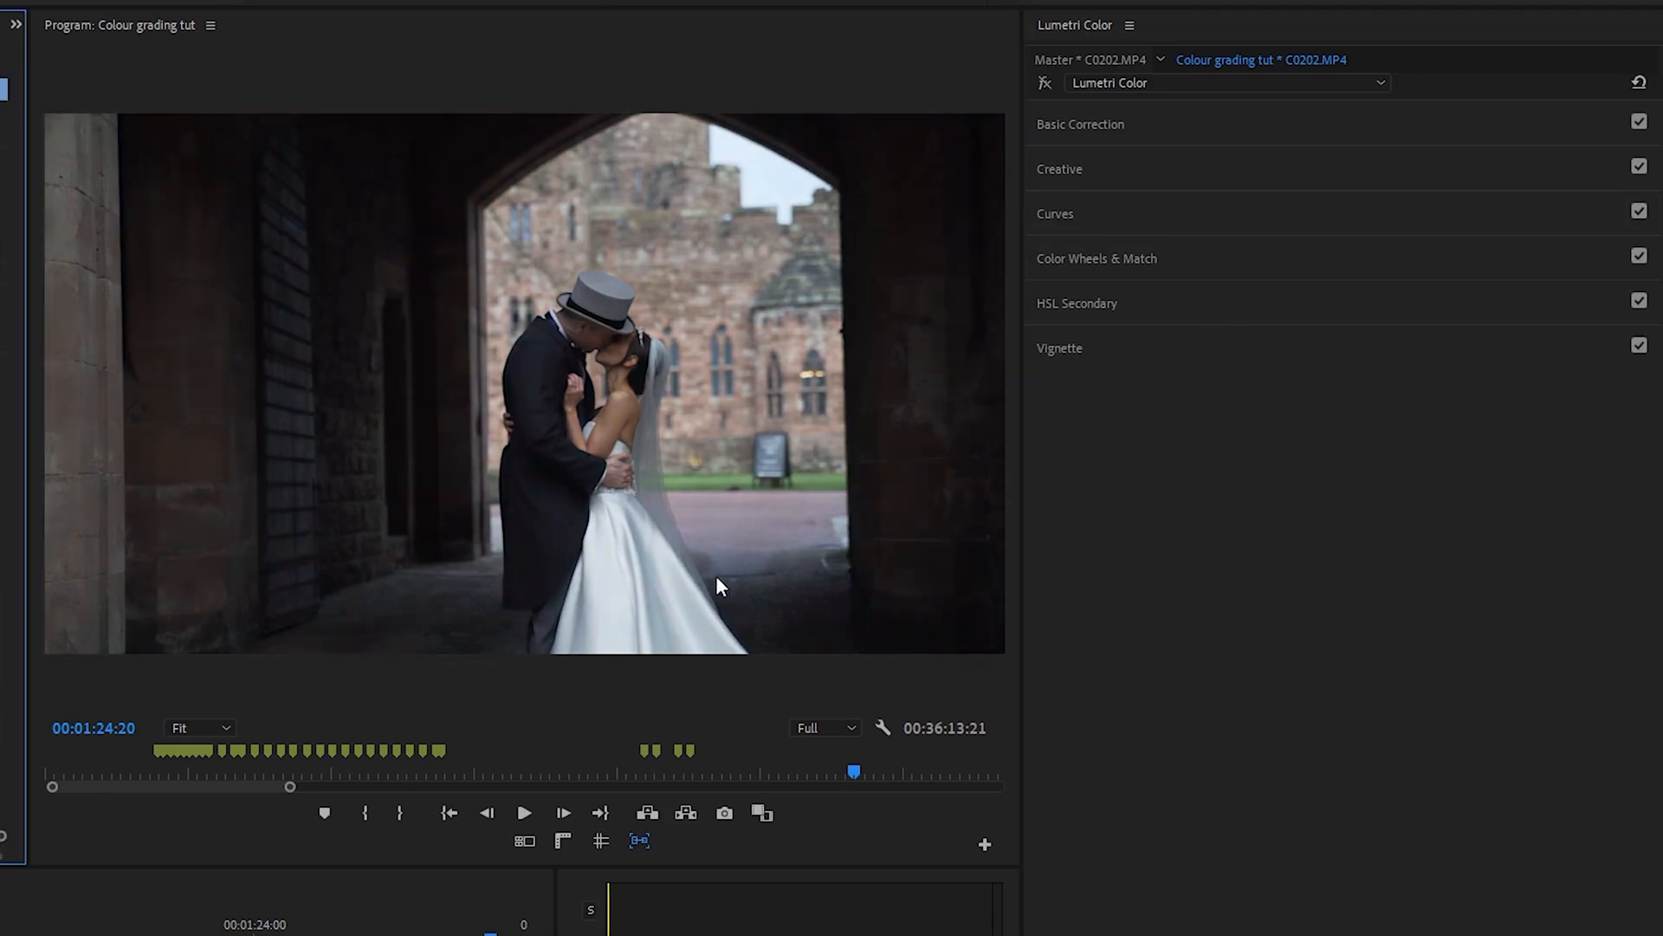
pyautogui.moveTo(1040, 664); pyautogui.dragTo(1371, 663)
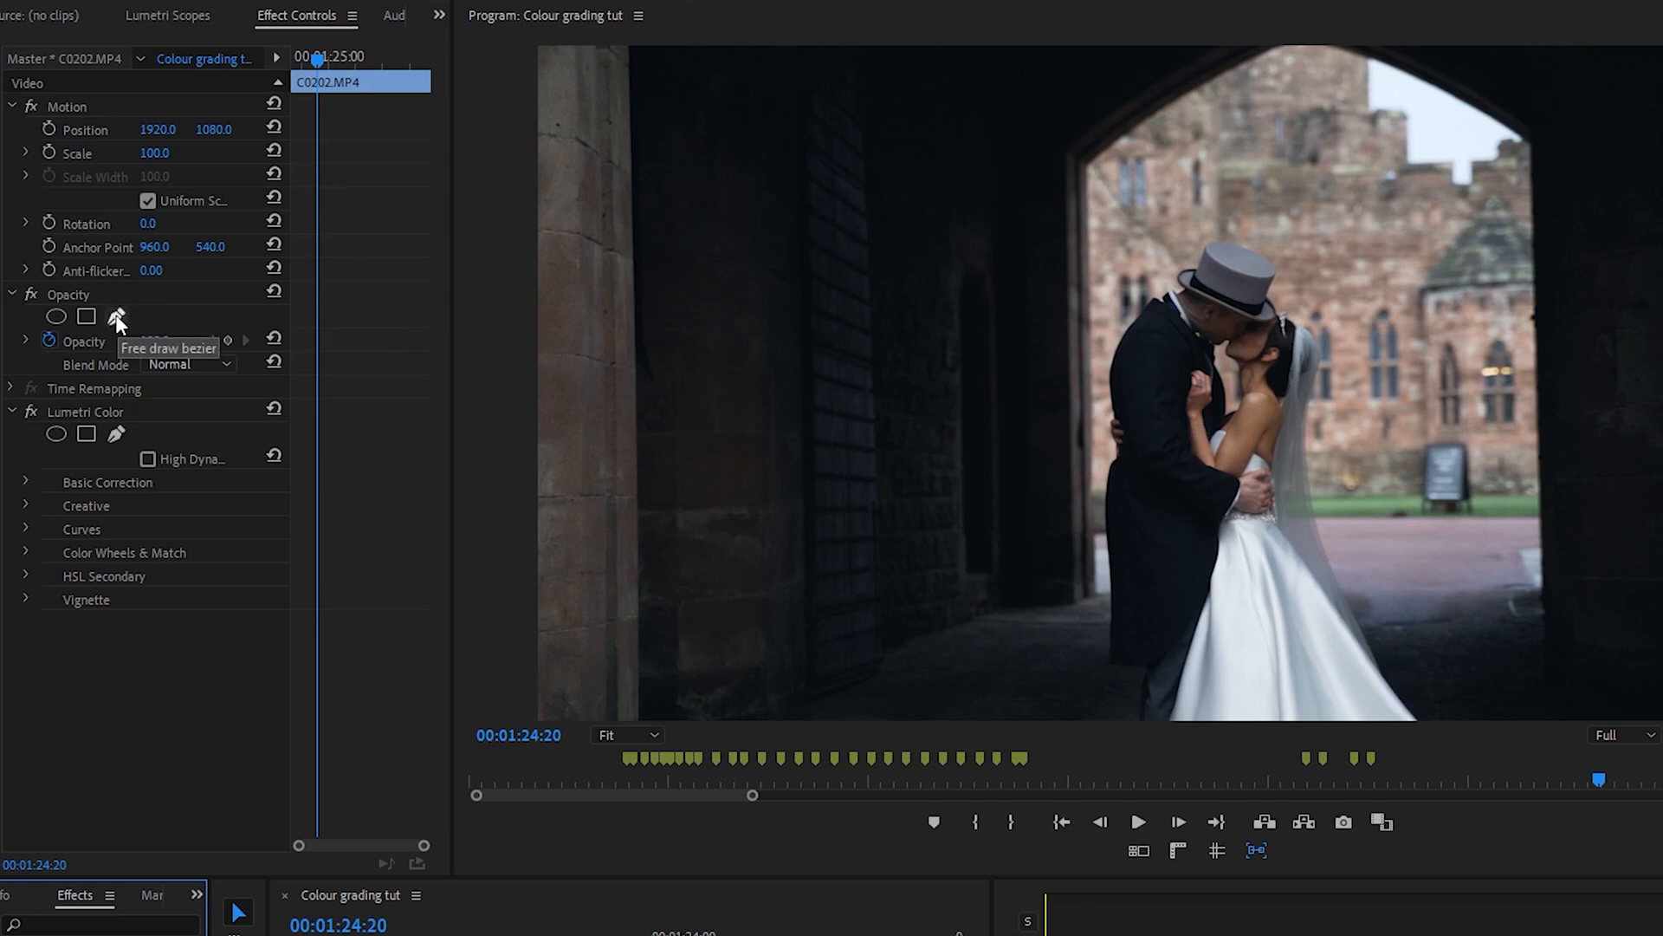
pyautogui.click(114, 316)
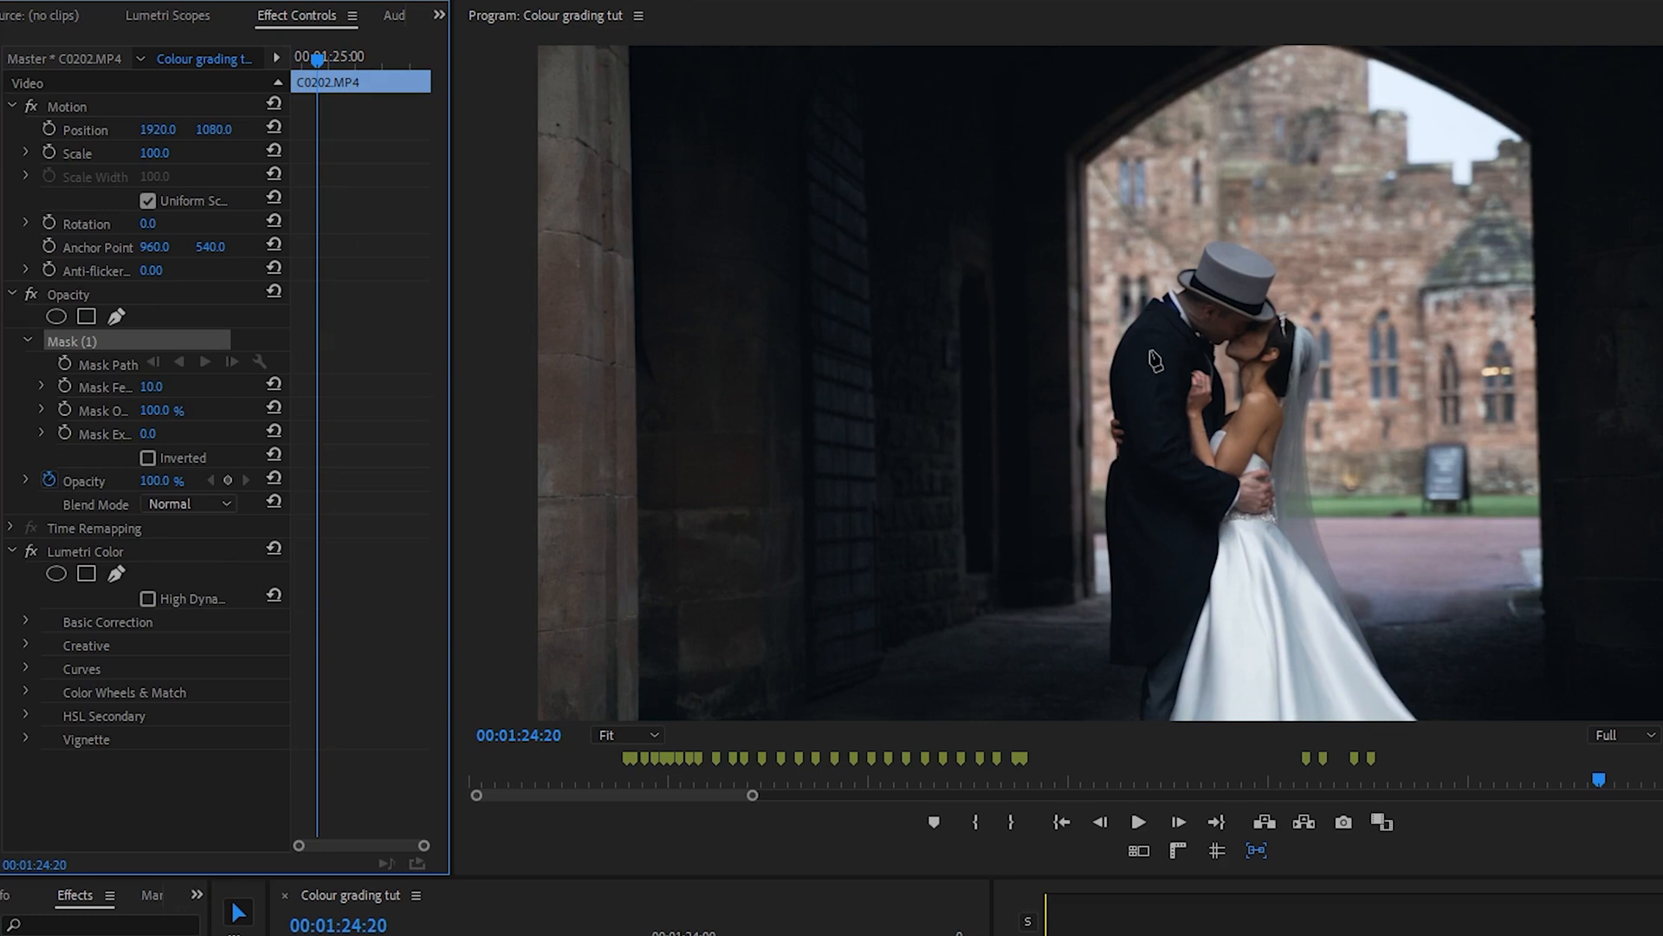
pyautogui.click(1246, 404)
pyautogui.click(1220, 461)
pyautogui.click(1264, 416)
pyautogui.click(1246, 403)
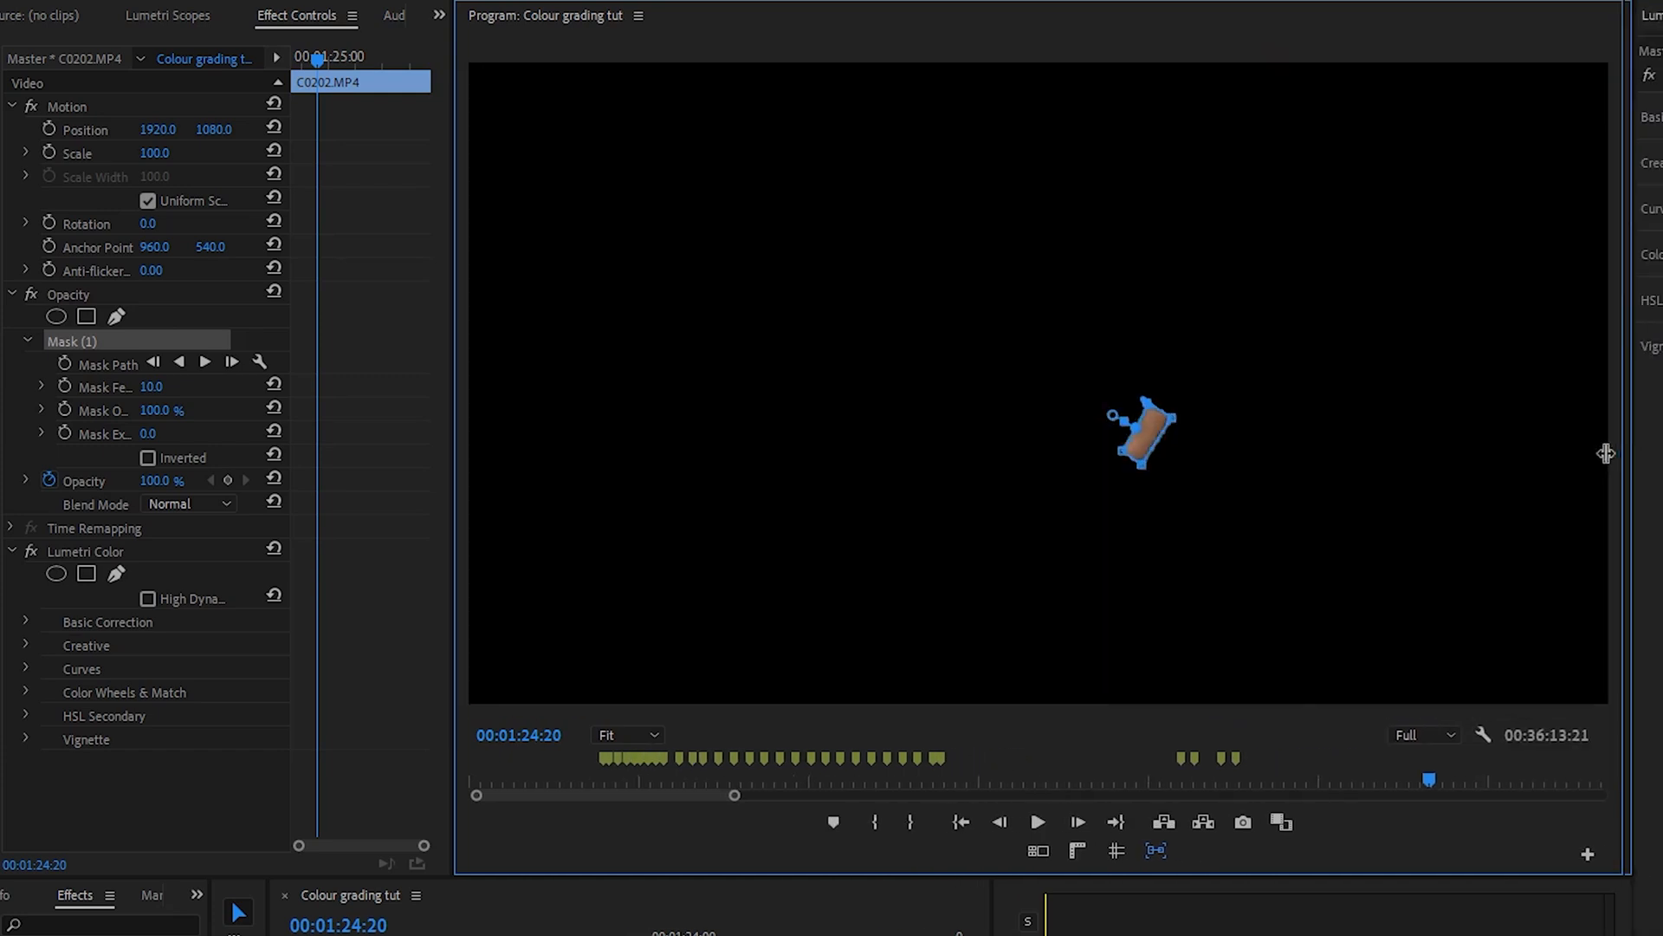
# - Add the Vectorscope YUV to the Lumetri scopes and enlarge the display to check the masked skin against the skin tone line
pyautogui.click(178, 17)
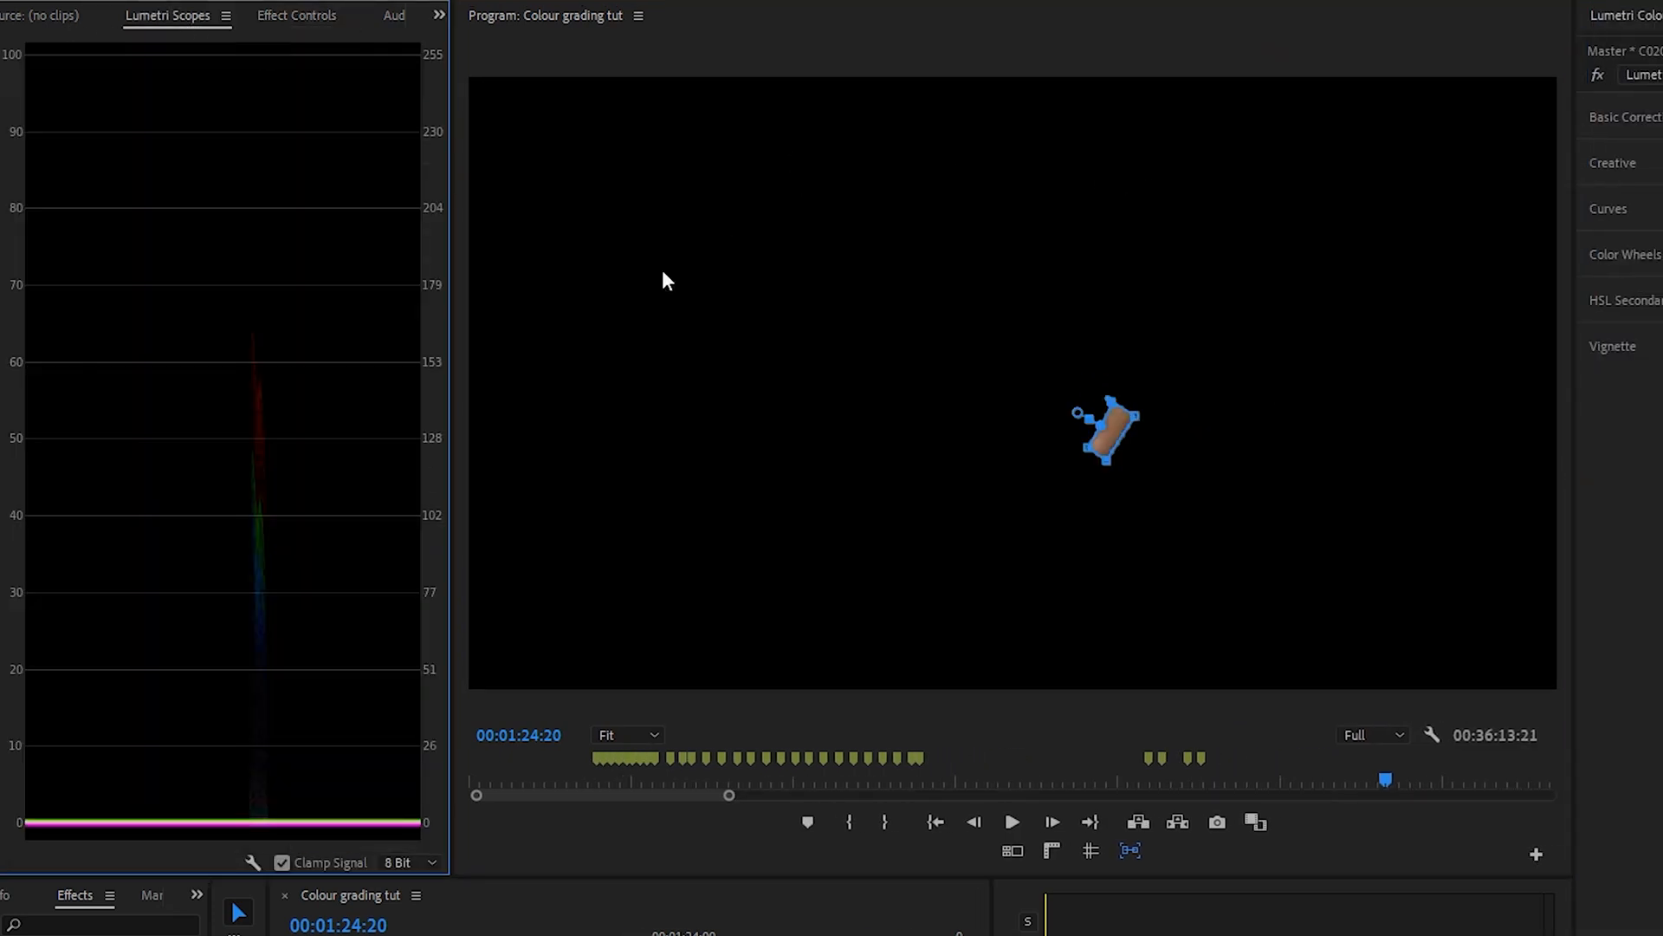
pyautogui.rightClick(327, 509)
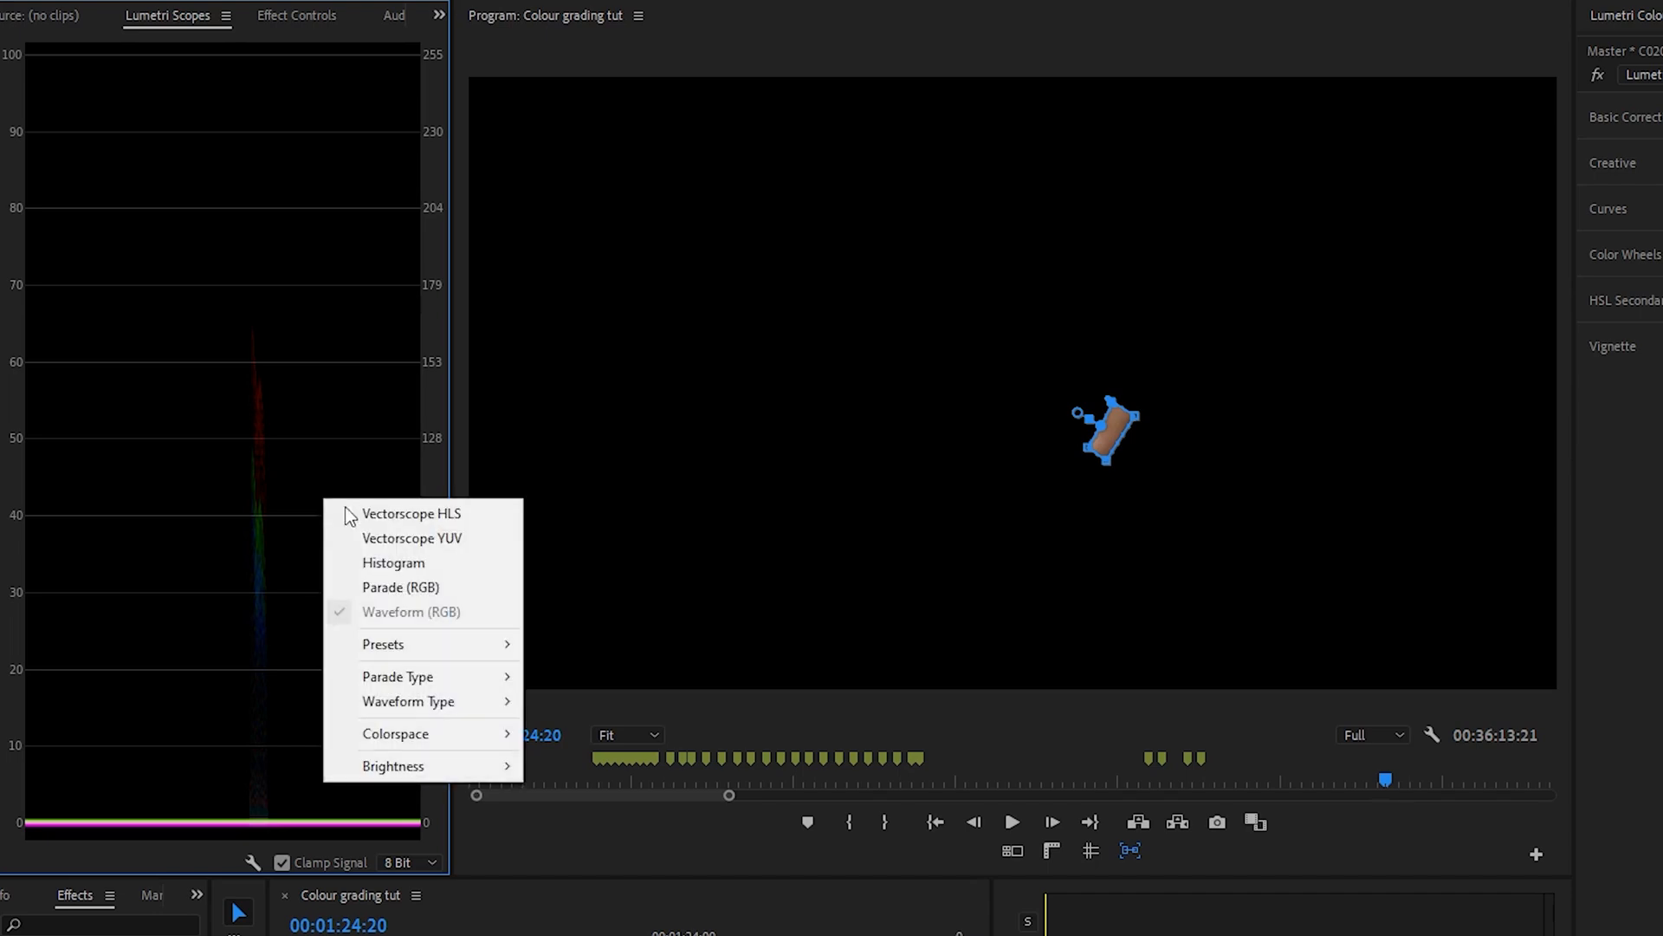
pyautogui.click(443, 544)
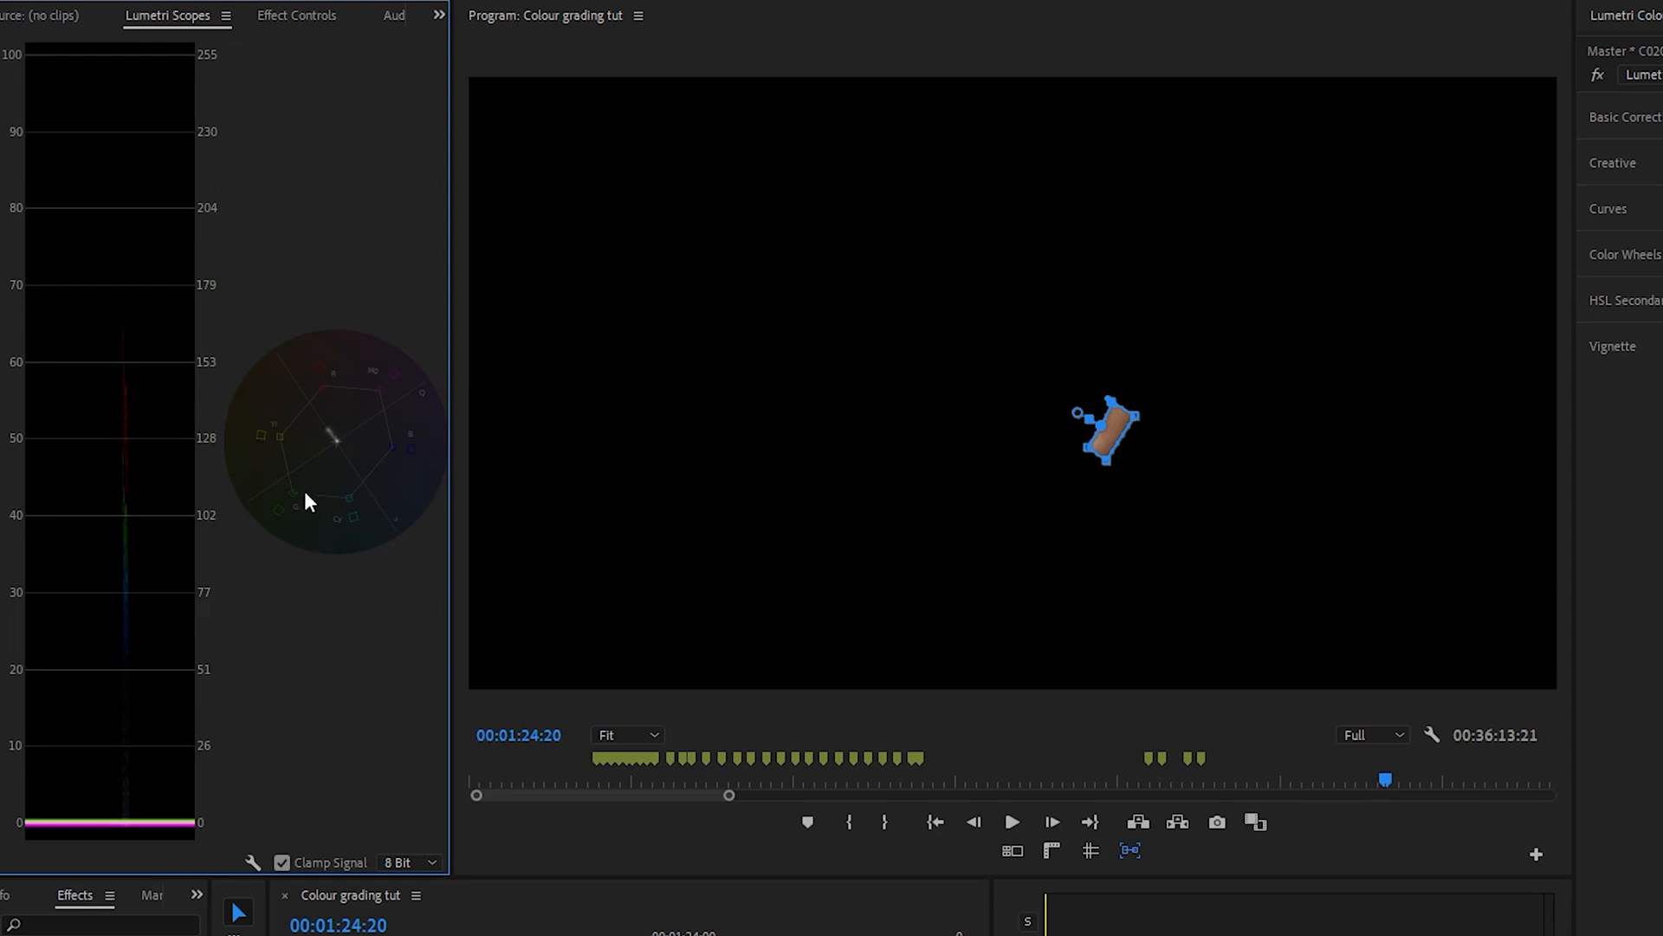
pyautogui.moveTo(451, 469); pyautogui.dragTo(651, 465)
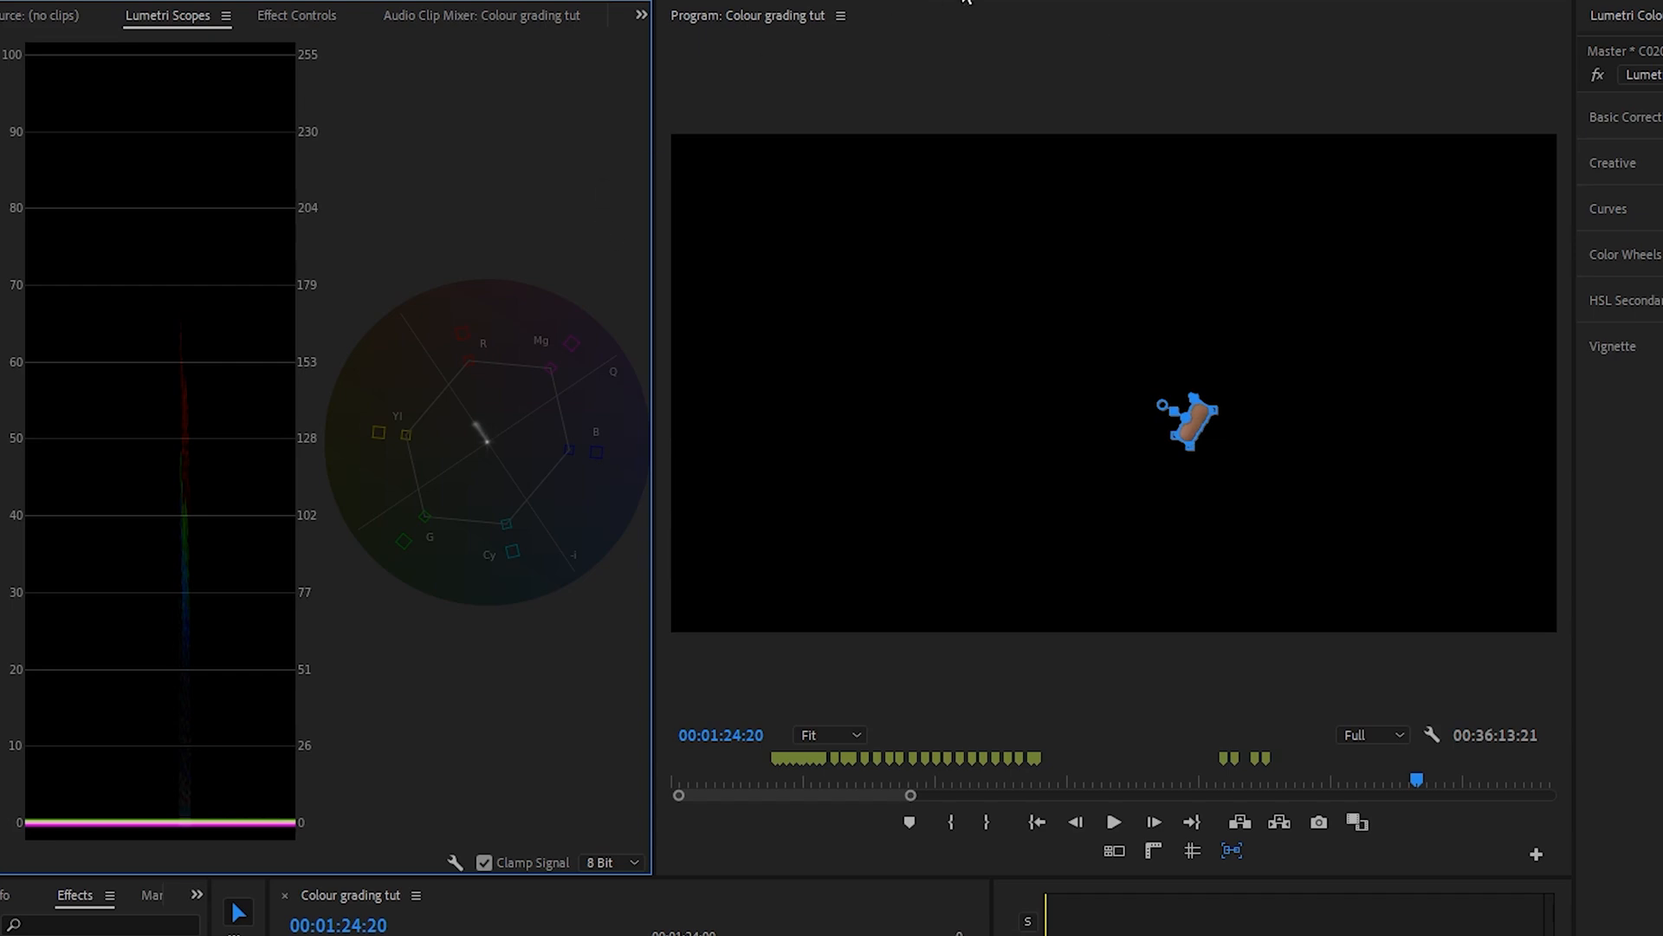
# - Delete the opacity mask from the clip so the full frame is shown again
pyautogui.click(286, 16)
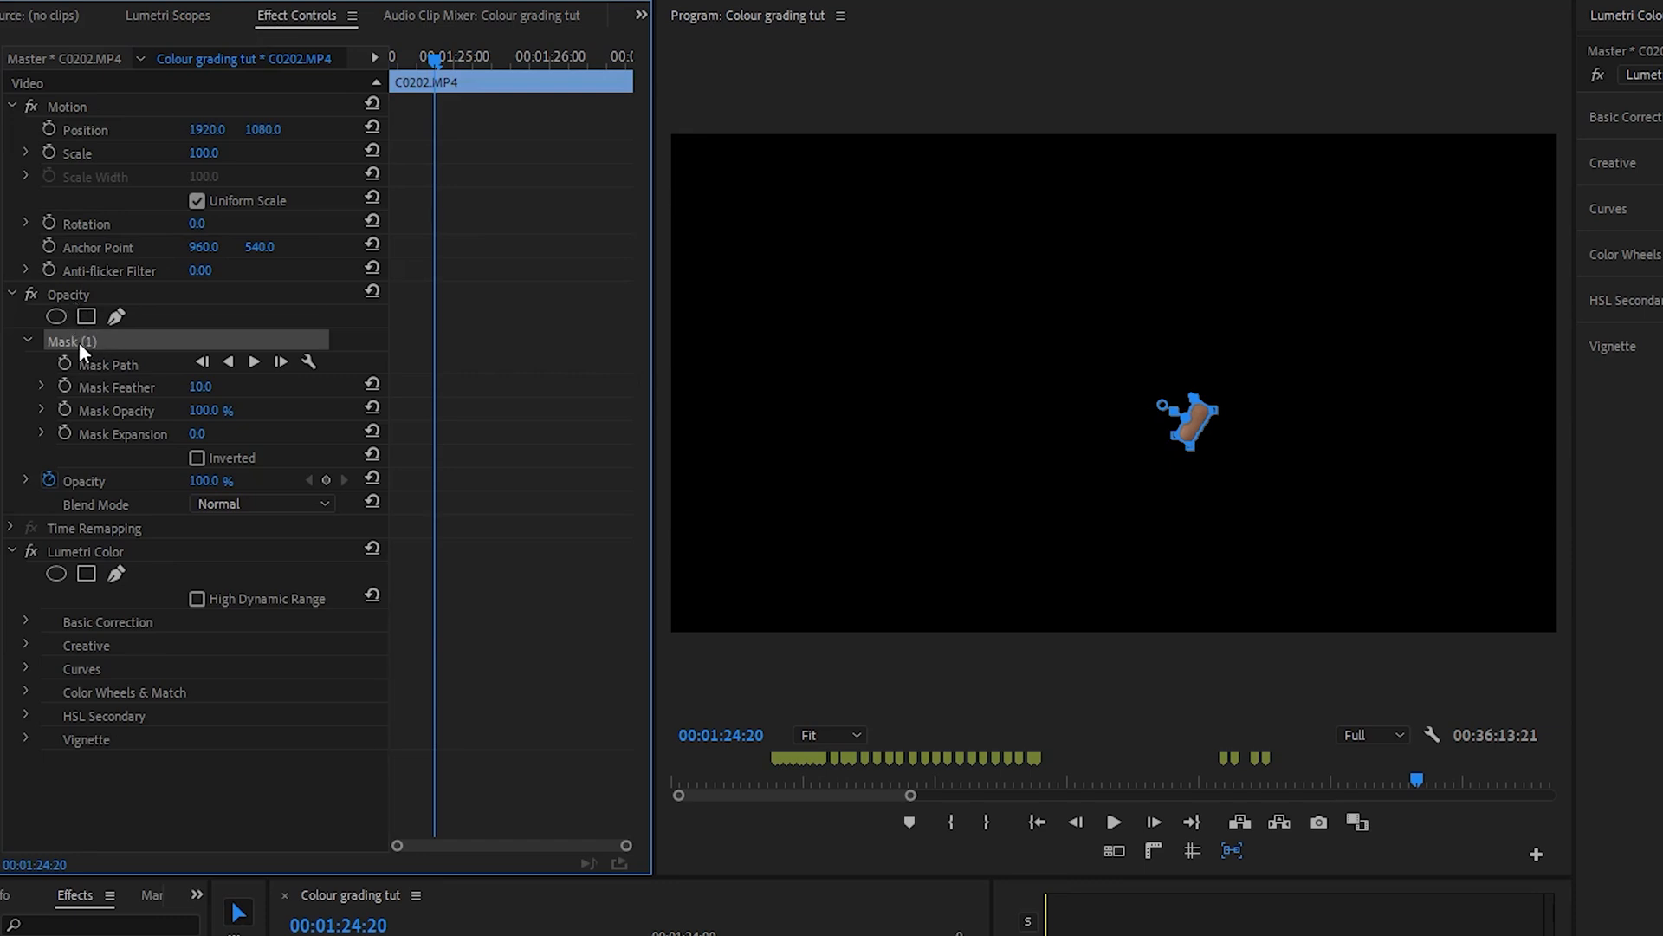
pyautogui.press('Delete')
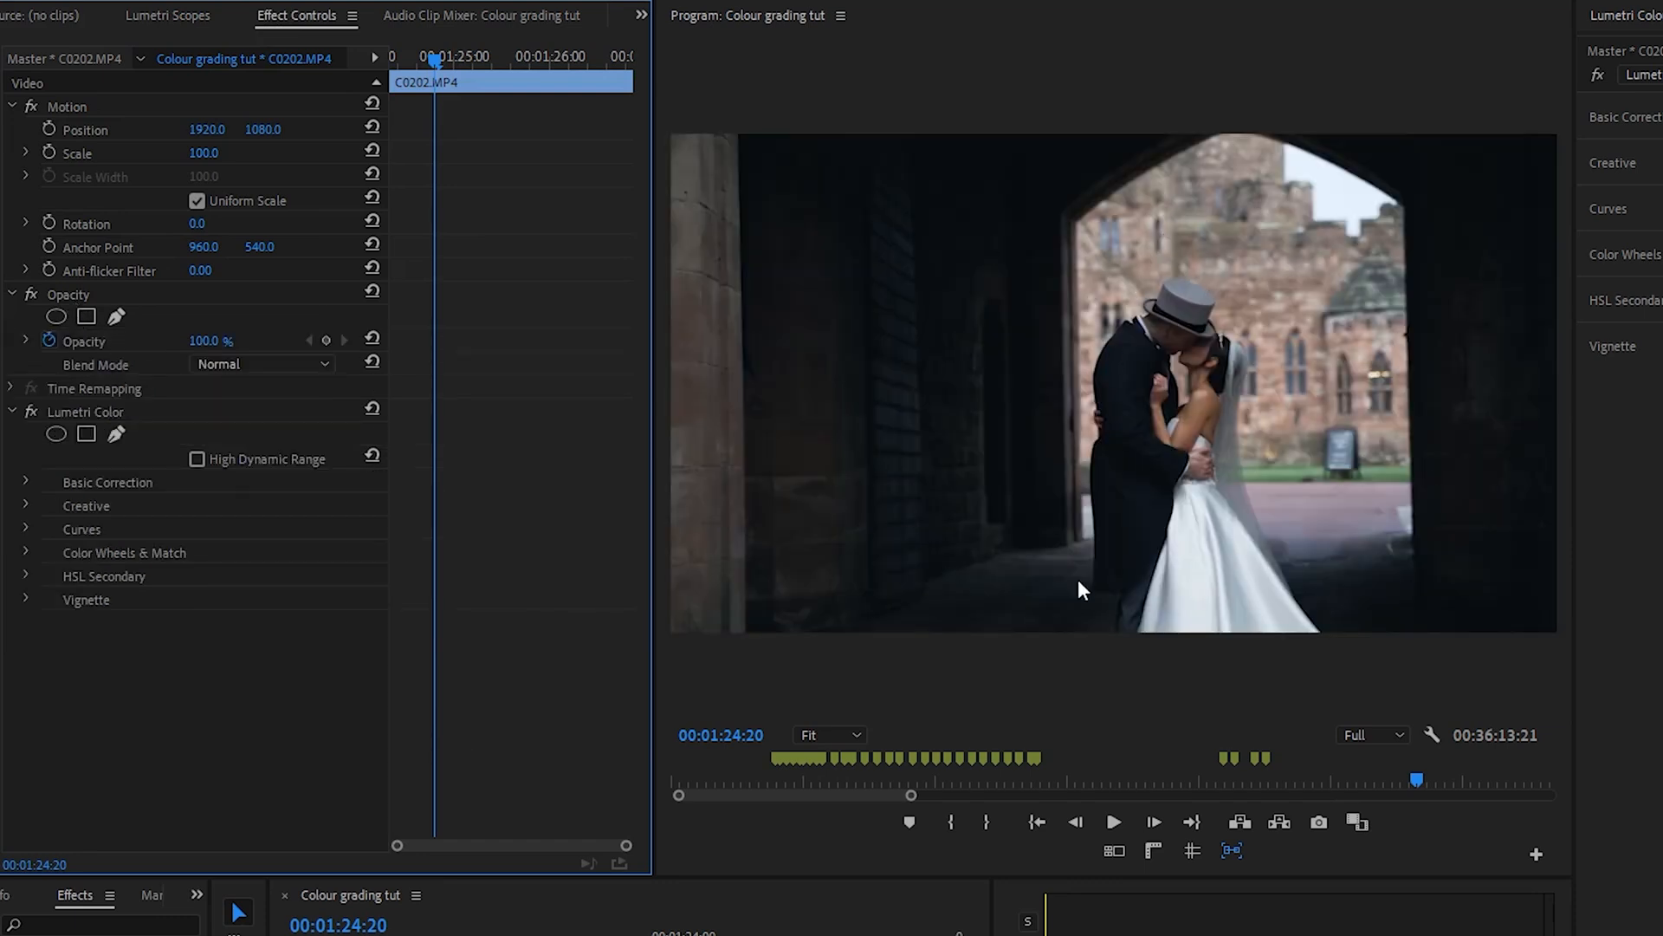
# - Play a short part of the graded shot and compare it with and without the Lumetri Color effect
pyautogui.click(843, 932)
pyautogui.press('space')
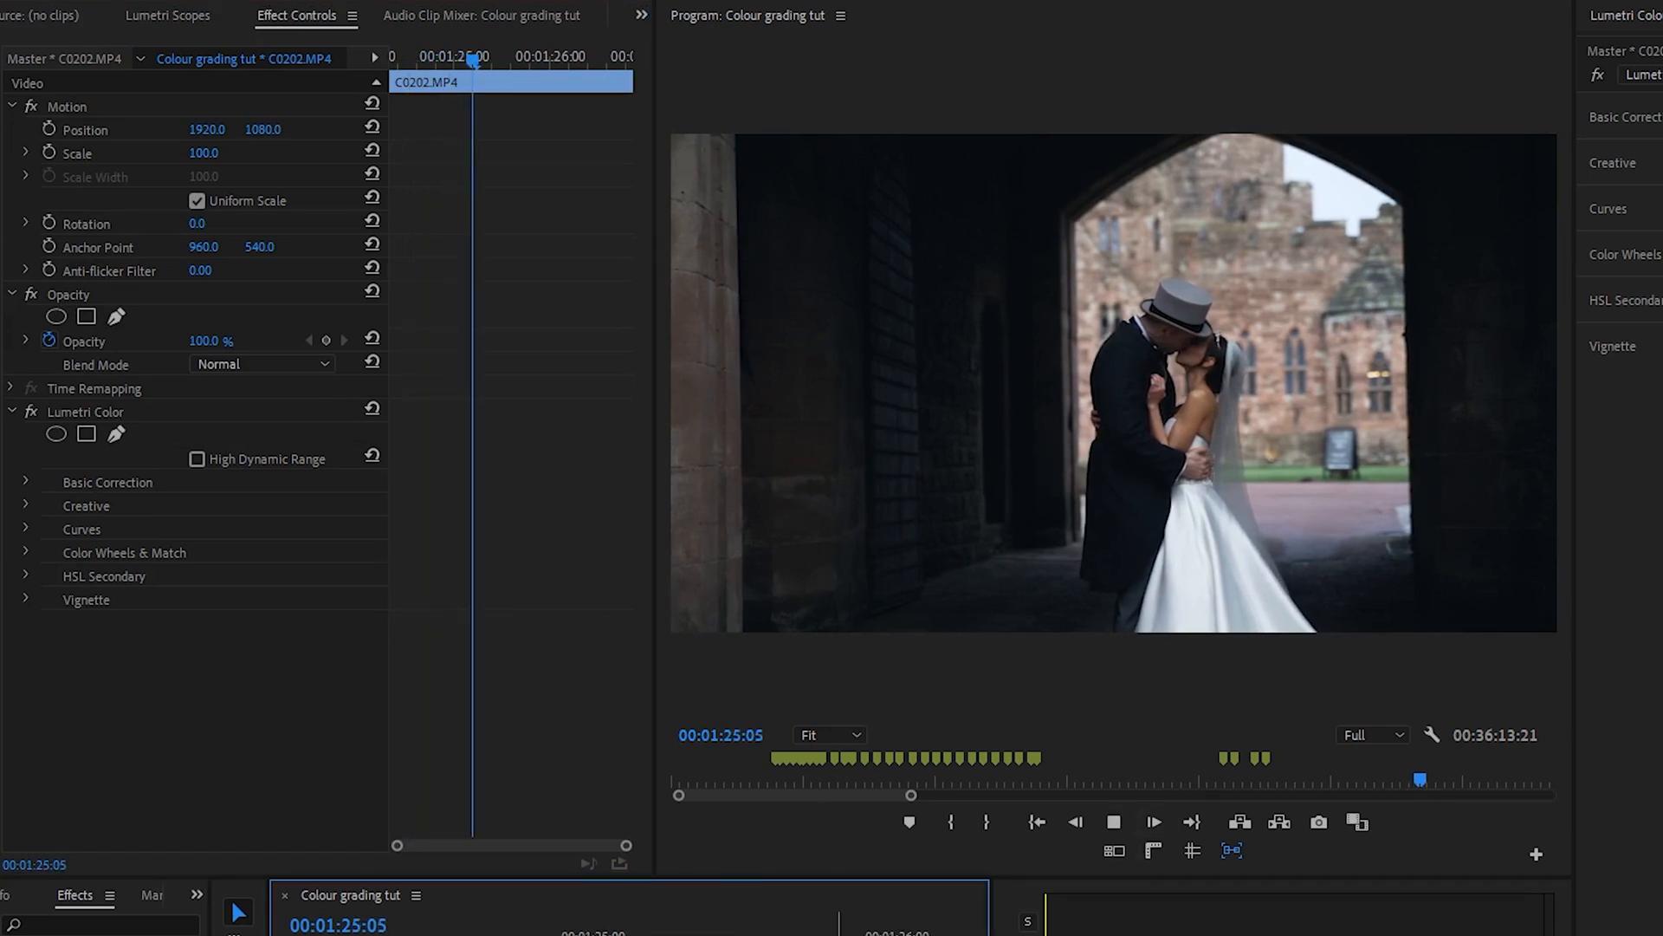
pyautogui.click(28, 413)
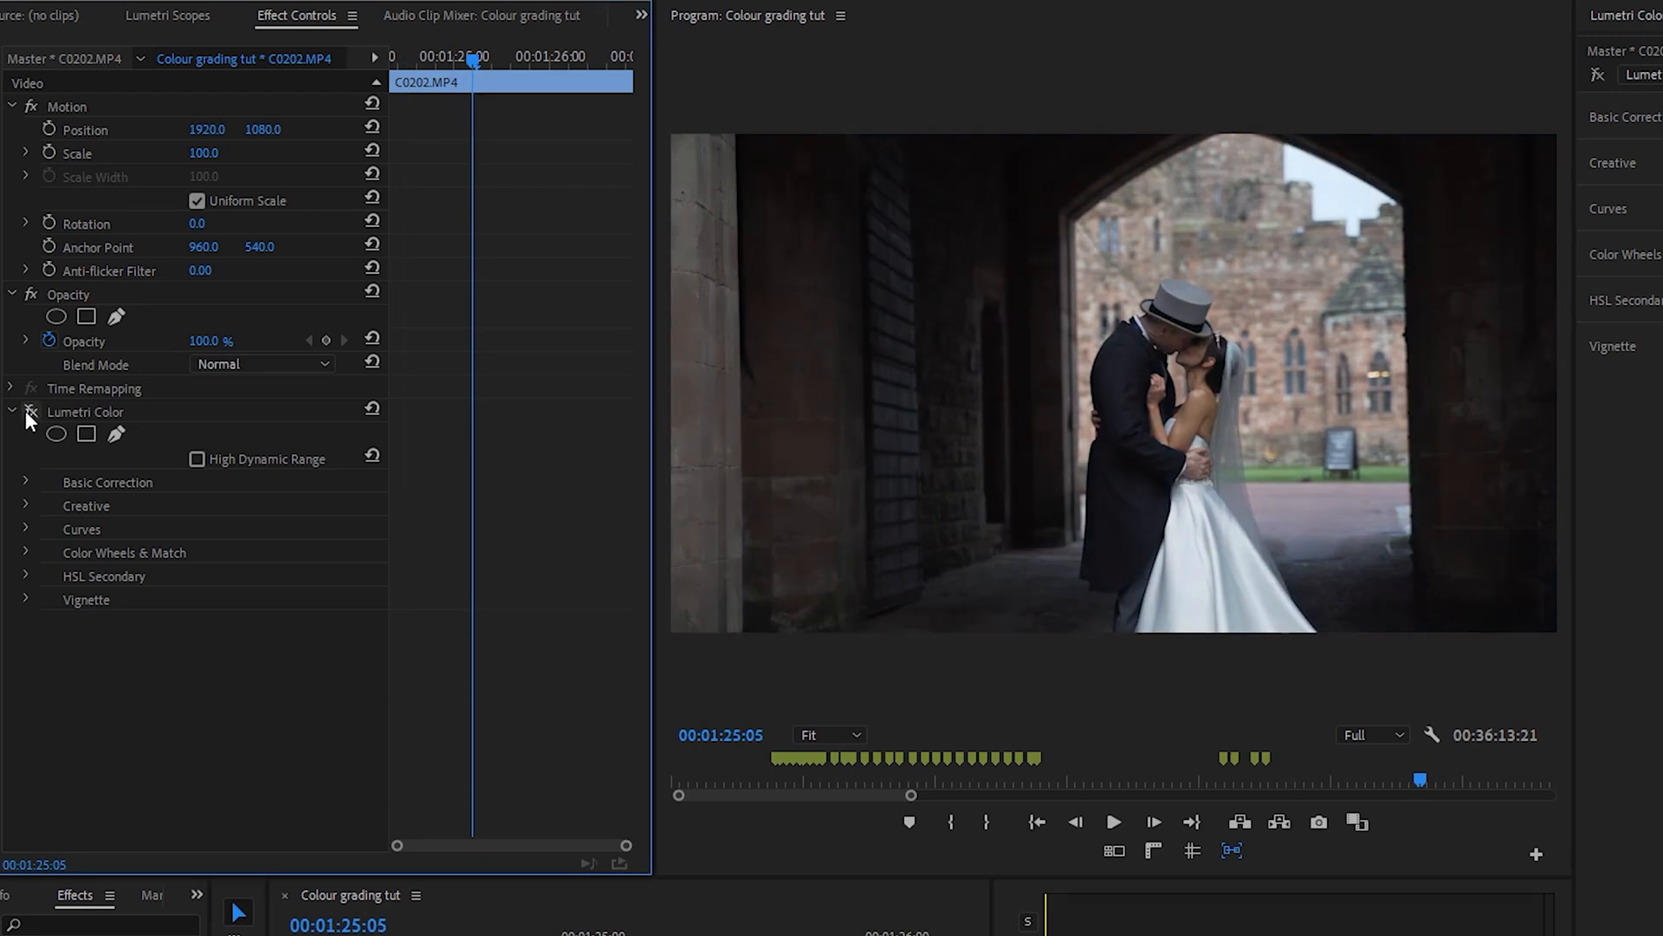
pyautogui.click(27, 412)
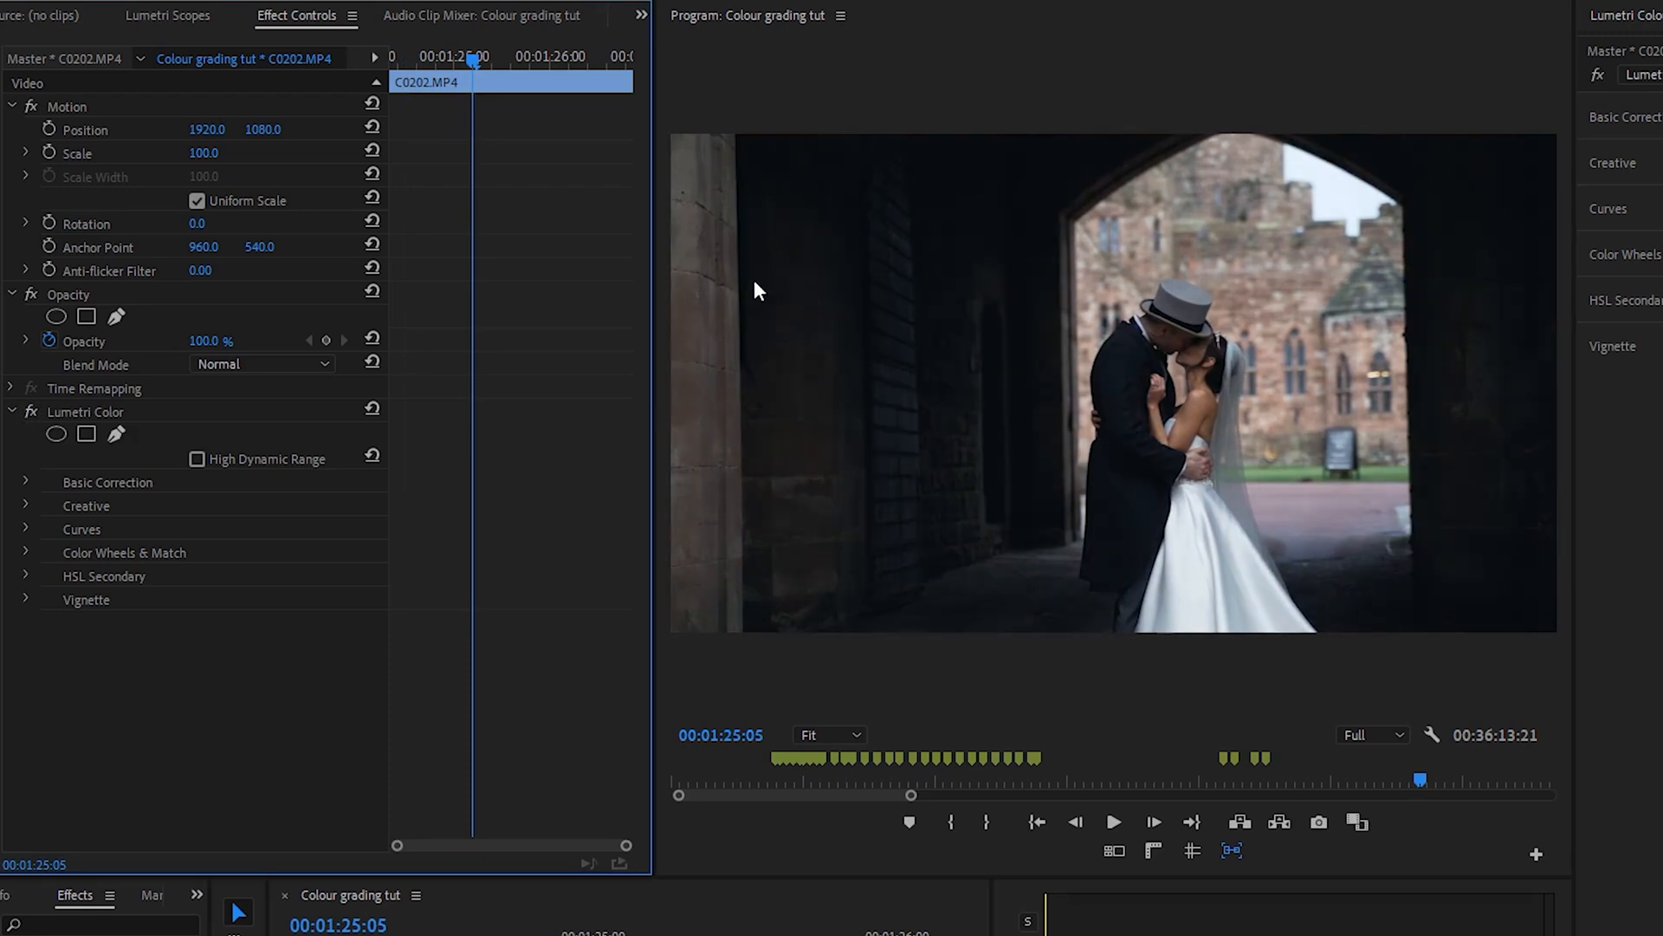